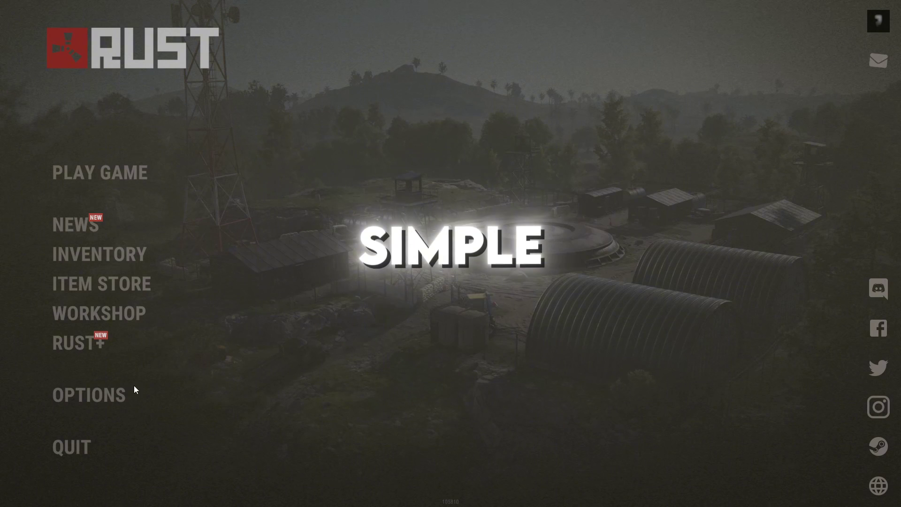
Step: In Rust's graphics settings, keep the Medium quality preset and No Cascades for shadows
{"action": "left_click", "coordinate": [114, 394]}
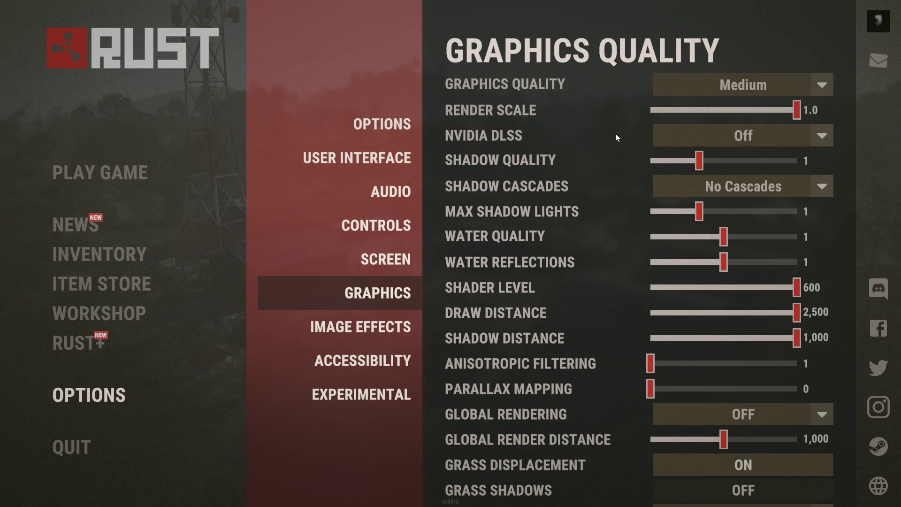
{"action": "left_click", "coordinate": [697, 91]}
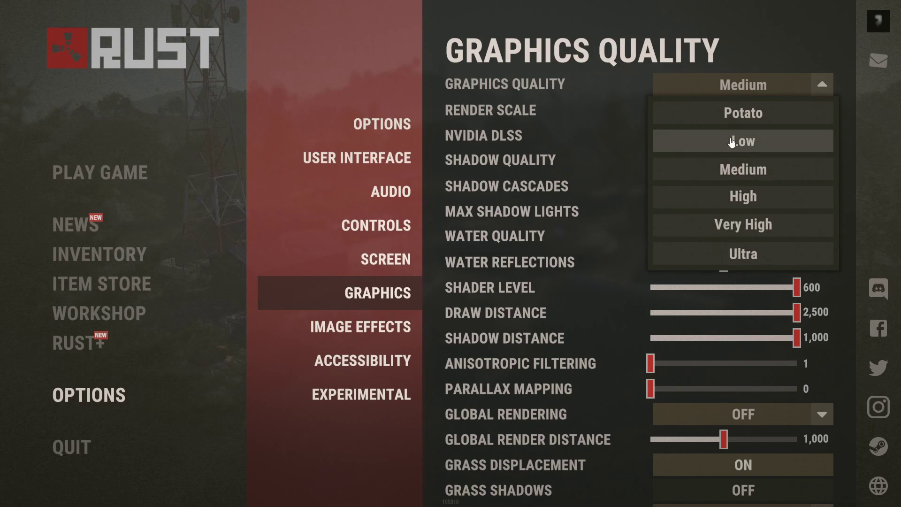
{"action": "left_click", "coordinate": [694, 168]}
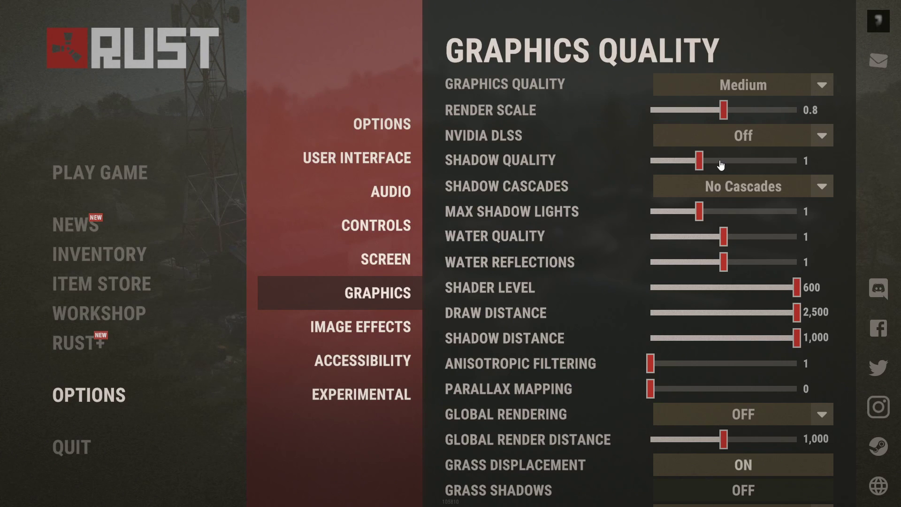
{"action": "left_click", "coordinate": [730, 195]}
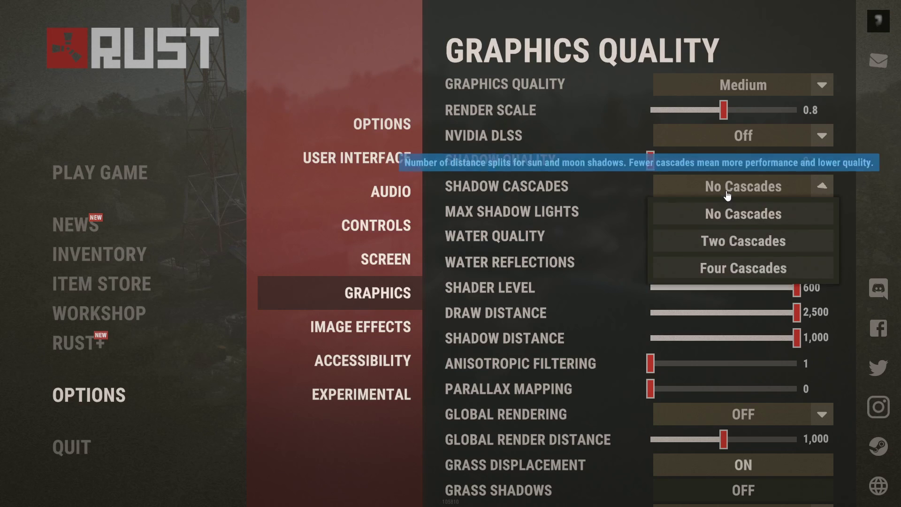
{"action": "left_click", "coordinate": [730, 211]}
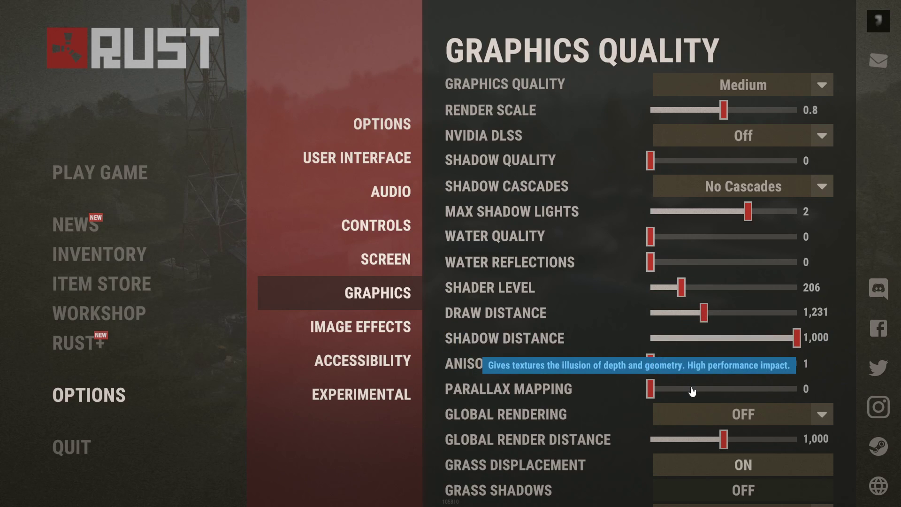
Step: Further down the graphics list, turn Grass Displacement off
{"action": "scroll", "coordinate": [668, 416], "scroll_direction": "down", "scroll_amount": 1}
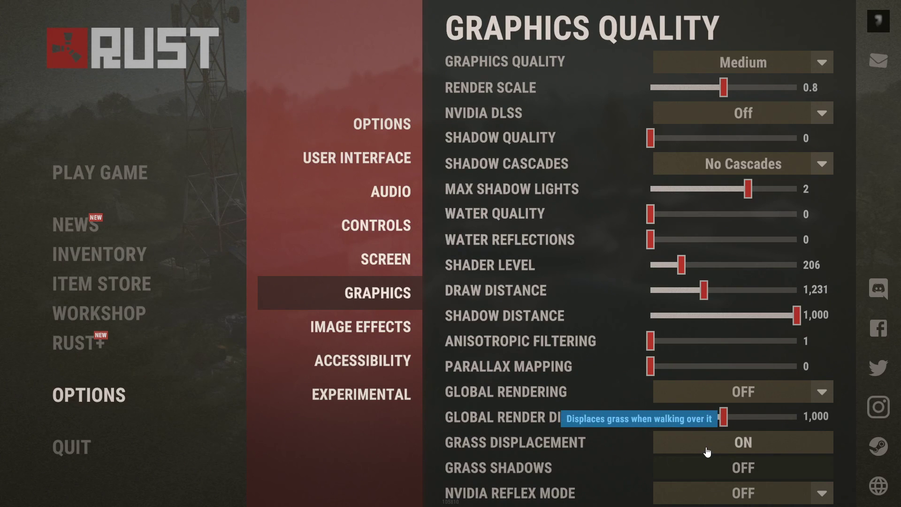
{"action": "scroll", "coordinate": [702, 458], "scroll_direction": "down", "scroll_amount": 1}
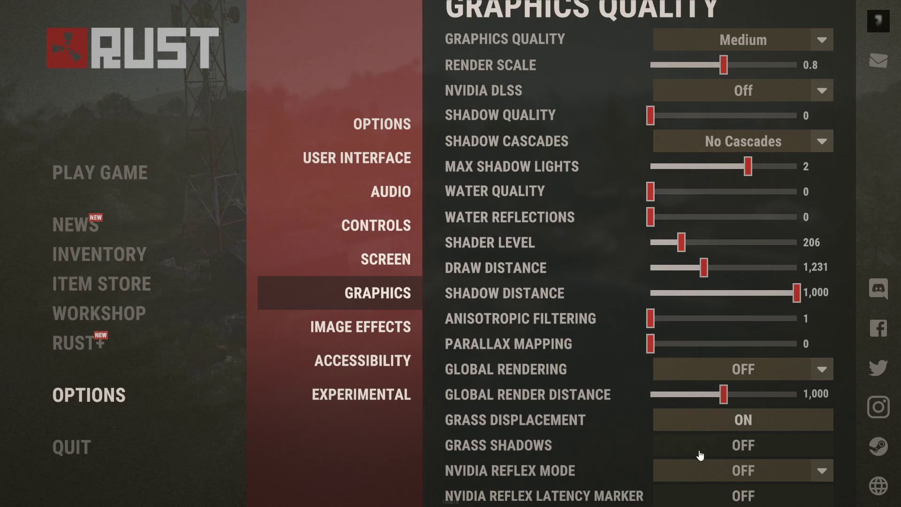
{"action": "left_click", "coordinate": [706, 419]}
{"action": "scroll", "coordinate": [708, 429], "scroll_direction": "down", "scroll_amount": 3}
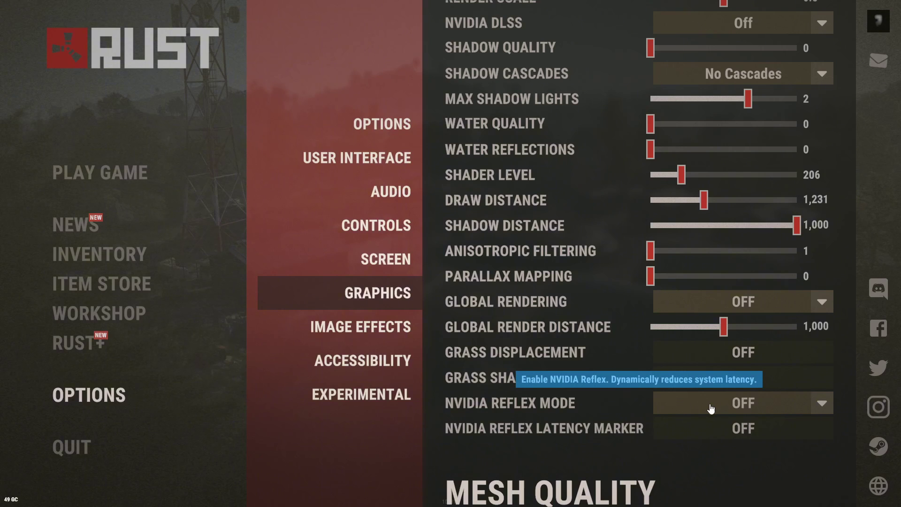
{"action": "scroll", "coordinate": [693, 402], "scroll_direction": "up", "scroll_amount": 5}
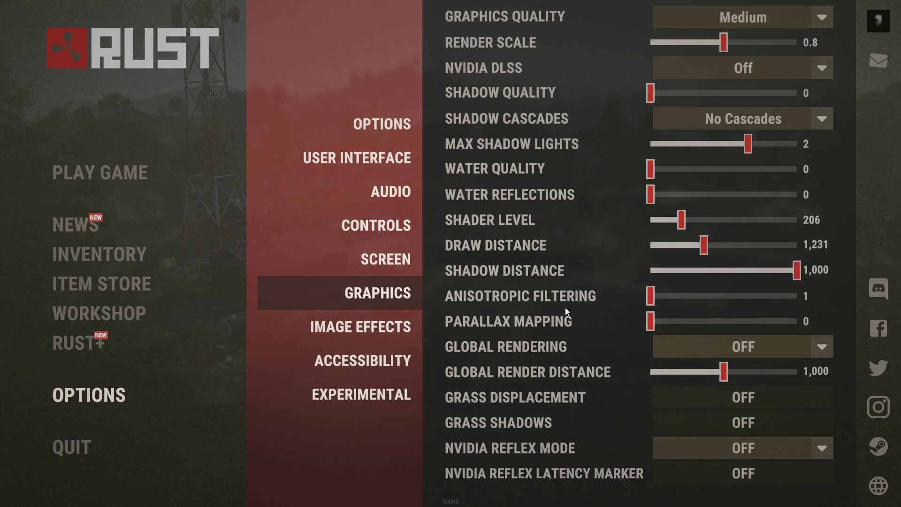
Step: On the Screen settings, leave VSync off and switch the display mode to Fullscreen
{"action": "left_click", "coordinate": [384, 271]}
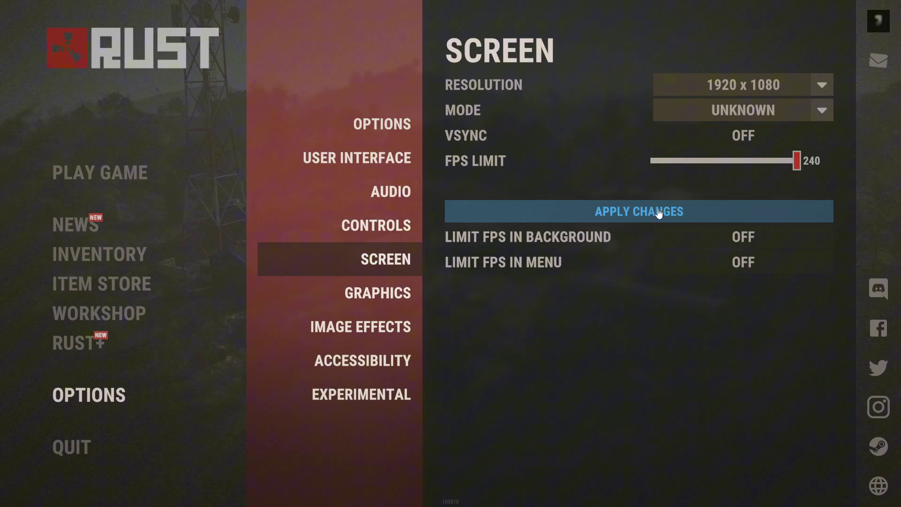
{"action": "left_click", "coordinate": [700, 141]}
{"action": "left_click", "coordinate": [708, 133]}
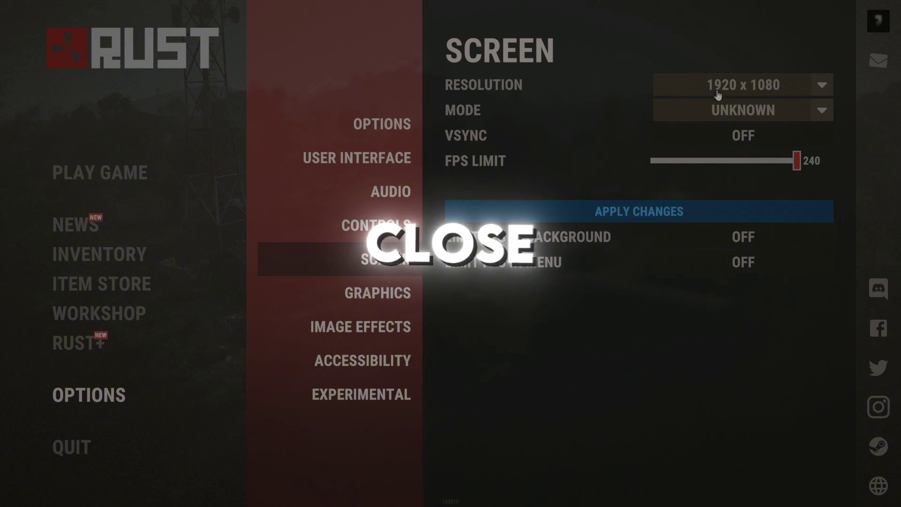
{"action": "left_click", "coordinate": [724, 112]}
{"action": "left_click", "coordinate": [727, 146]}
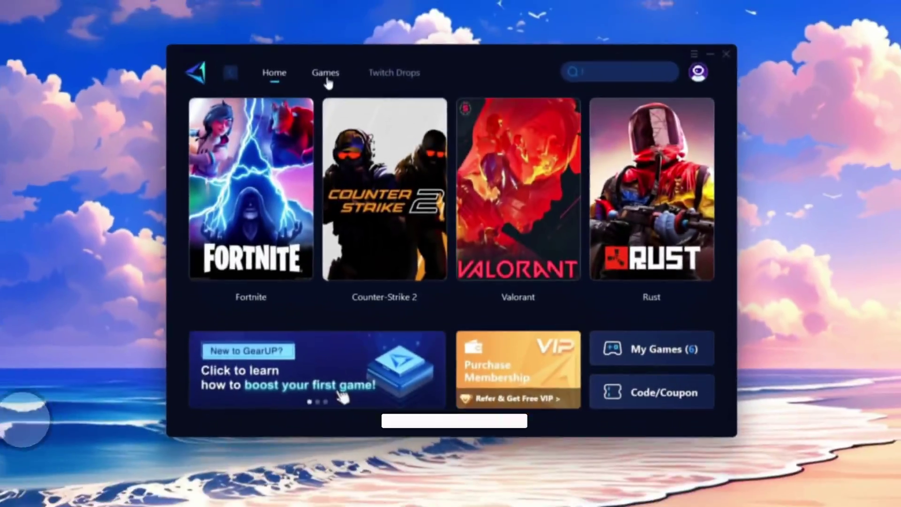
Step: Show the Shooting category in the GearUP booster's Games library
{"action": "left_click", "coordinate": [328, 80]}
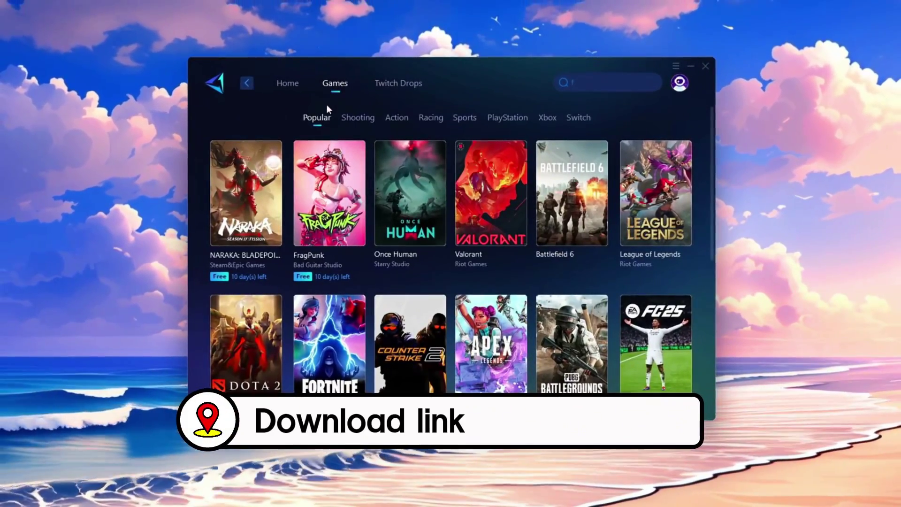
{"action": "left_click", "coordinate": [353, 122]}
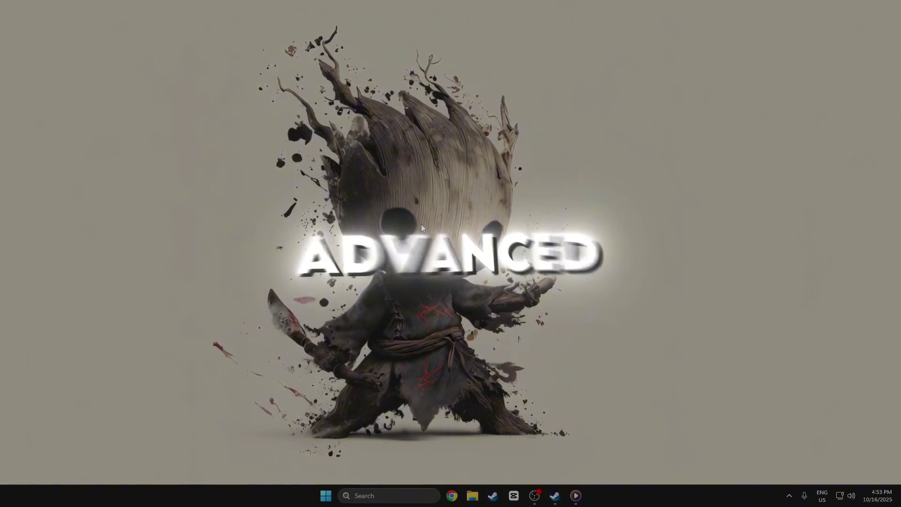
Step: Search 'view advanced system settings' and open the Performance Options window
{"action": "key", "text": "super"}
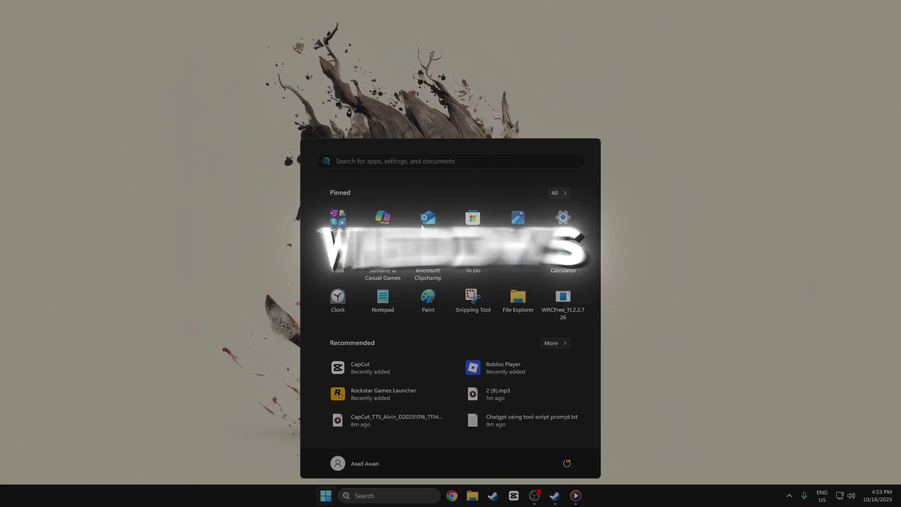
{"action": "type", "text": "view advanced system settings"}
{"action": "key", "text": "Return"}
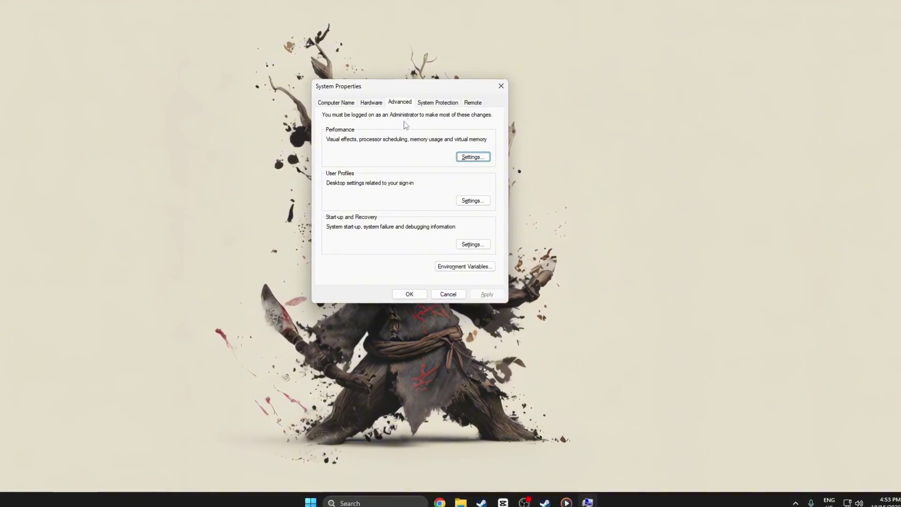
{"action": "left_click", "coordinate": [473, 157]}
{"action": "left_click_drag", "start_coordinate": [446, 122], "coordinate": [590, 62]}
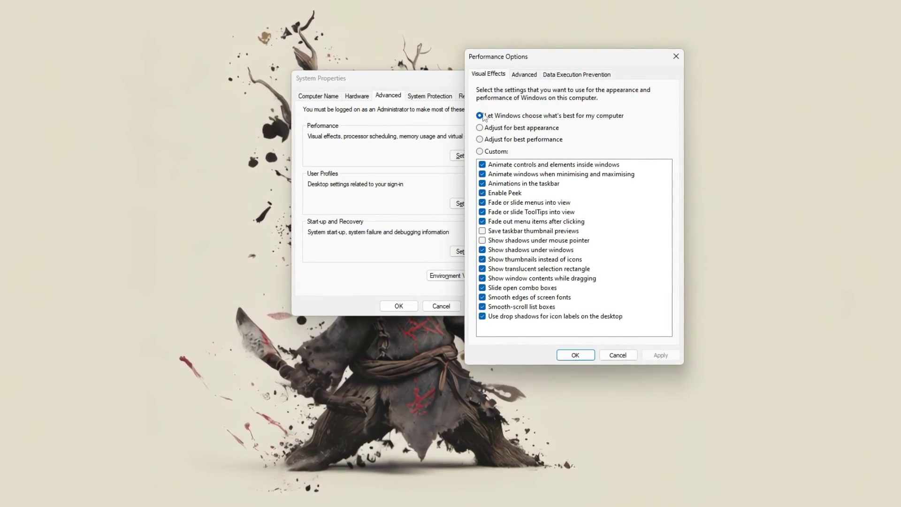
Step: Adjust for best performance, re-enabling smooth screen font edges and thumbnails instead of icons
{"action": "left_click", "coordinate": [515, 139]}
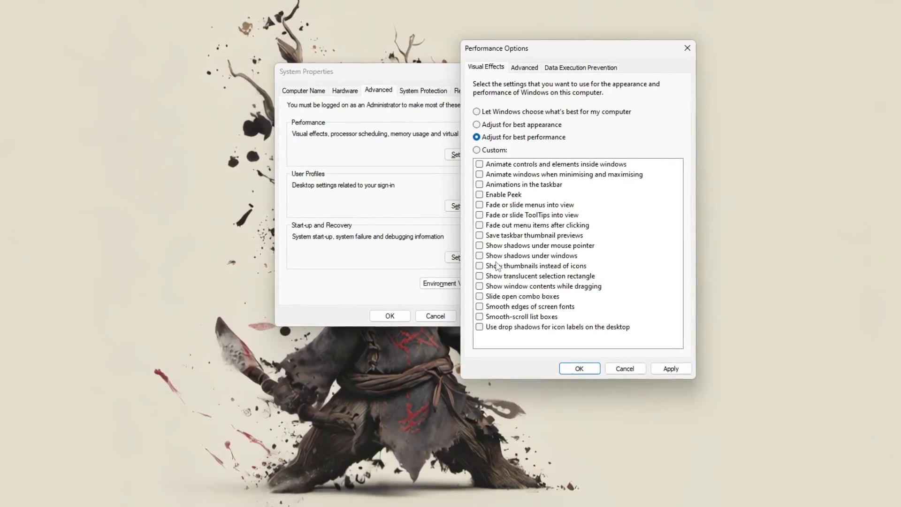
{"action": "left_click", "coordinate": [559, 306]}
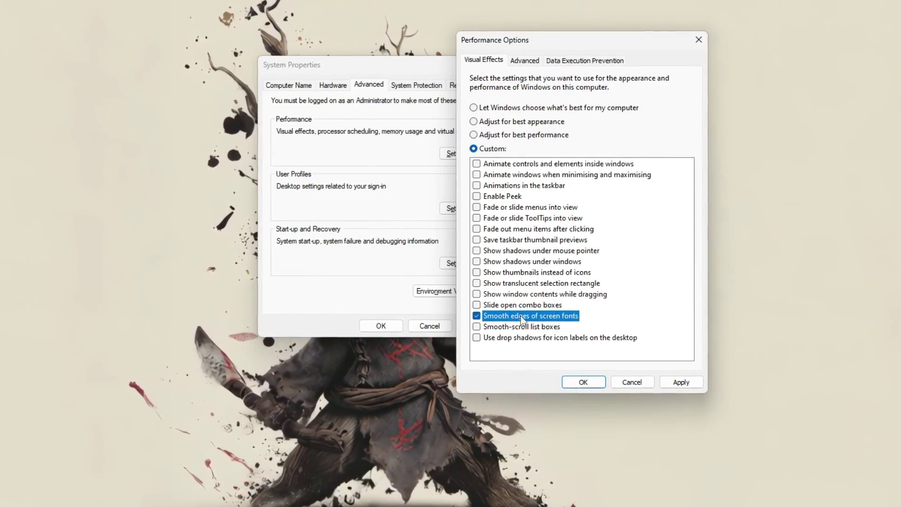
{"action": "left_click", "coordinate": [530, 274]}
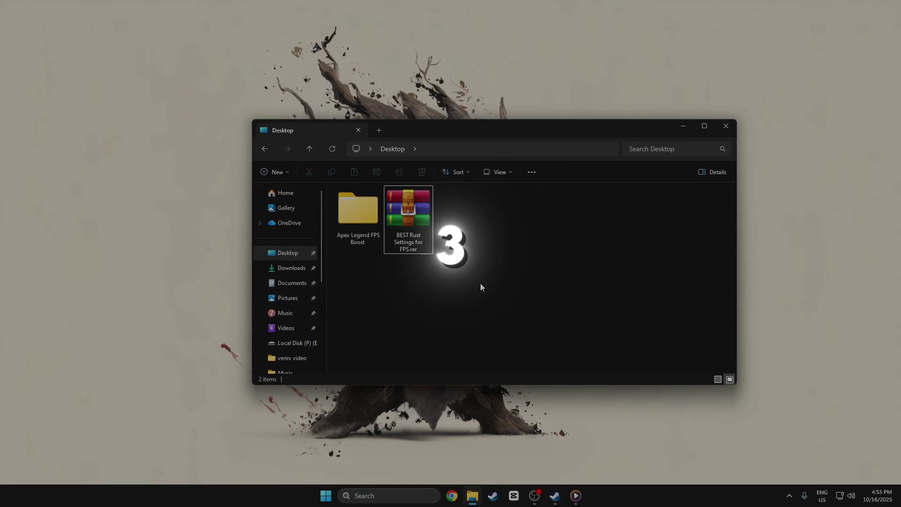
Step: Extract the RAR archive into the BEST Rust Settings for FPS folder
{"action": "right_click", "coordinate": [416, 245]}
{"action": "mouse_move", "coordinate": [516, 403]}
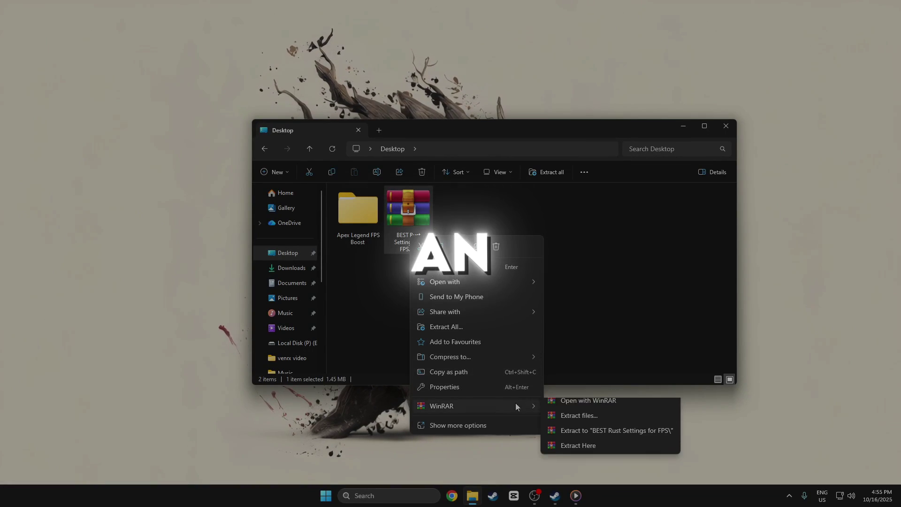
{"action": "left_click", "coordinate": [579, 423]}
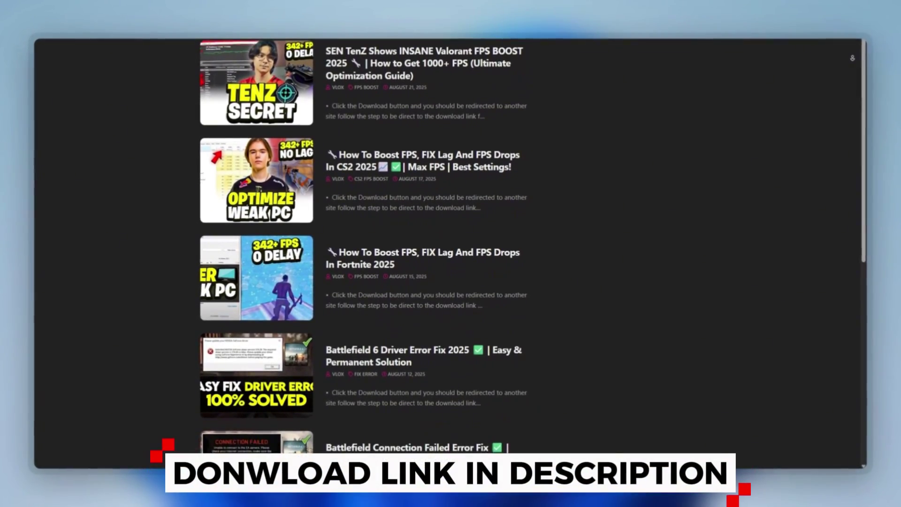
{"action": "scroll", "coordinate": [363, 234], "scroll_direction": "down", "scroll_amount": 1}
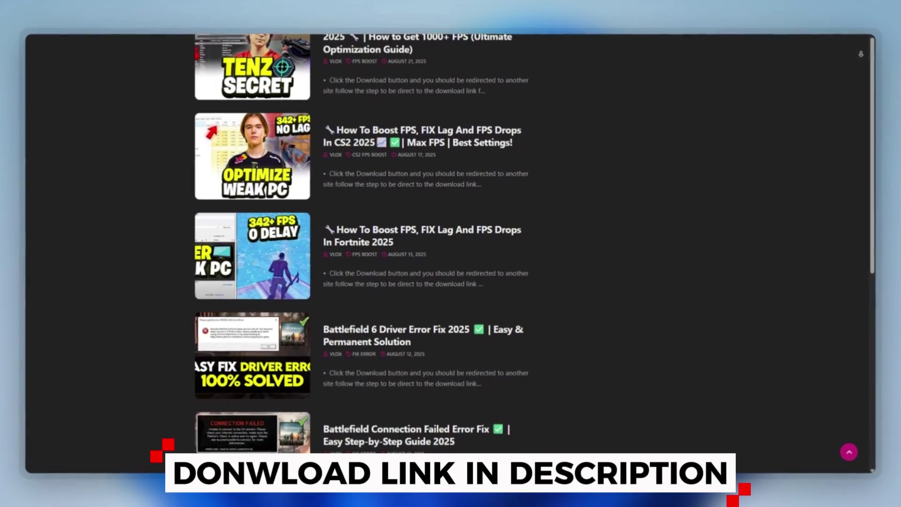
{"action": "scroll", "coordinate": [364, 235], "scroll_direction": "down", "scroll_amount": 1}
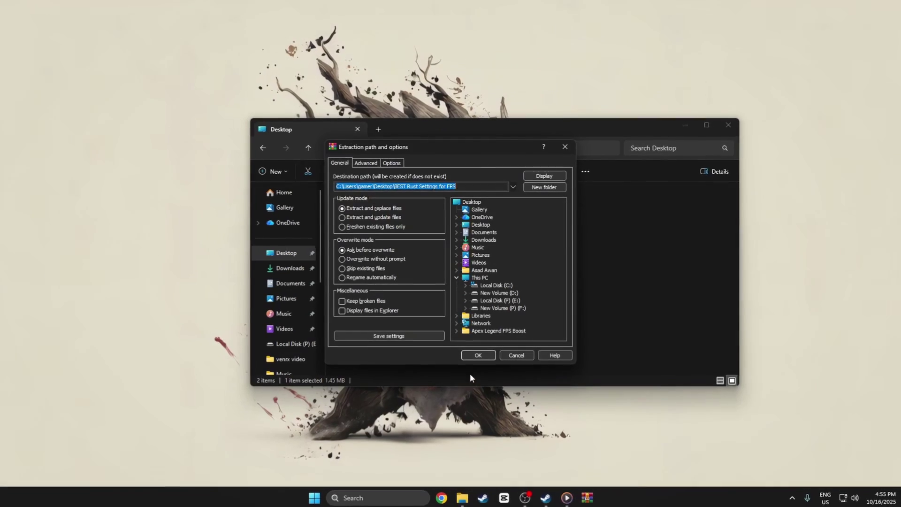
{"action": "left_click", "coordinate": [478, 356]}
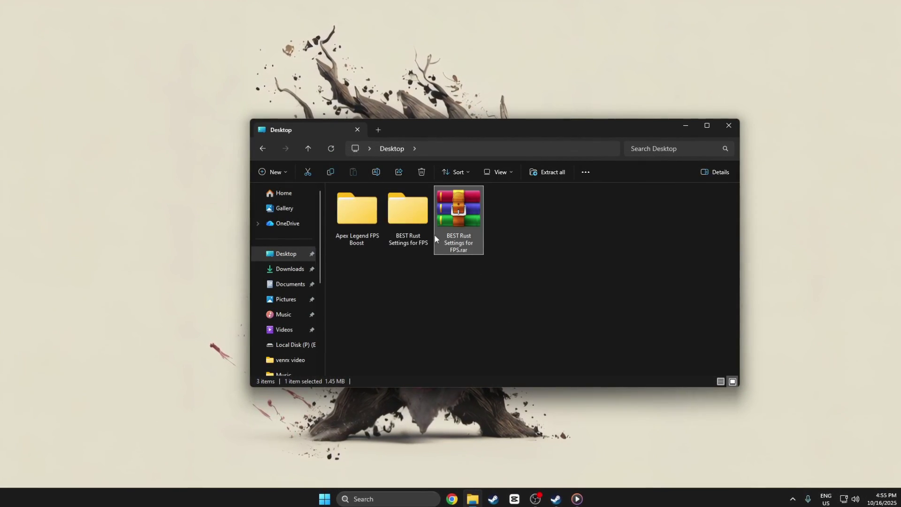
Step: From the 3-MSI Utility folder, run MSI Mode Utility 3.0.exe as administrator, approving the prompt
{"action": "double_click", "coordinate": [410, 219]}
{"action": "double_click", "coordinate": [374, 204]}
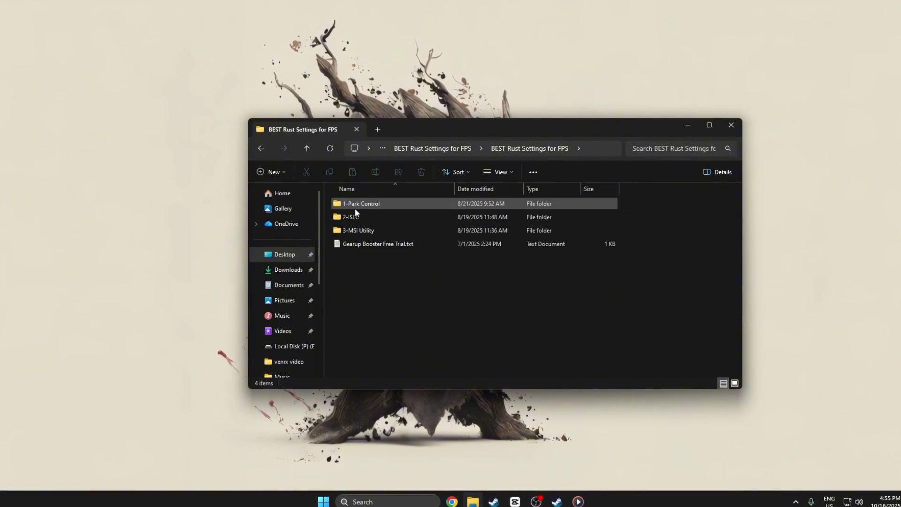
{"action": "left_click", "coordinate": [367, 231]}
{"action": "double_click", "coordinate": [367, 231]}
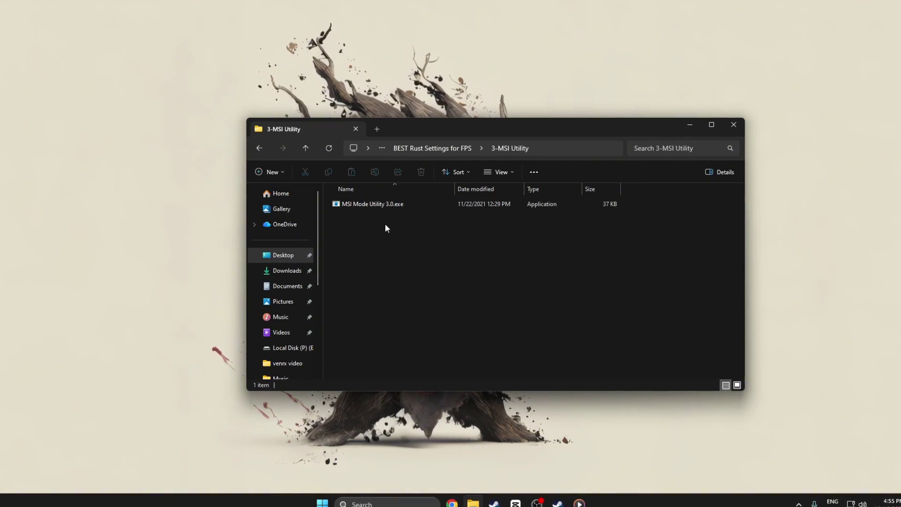
{"action": "right_click", "coordinate": [388, 198]}
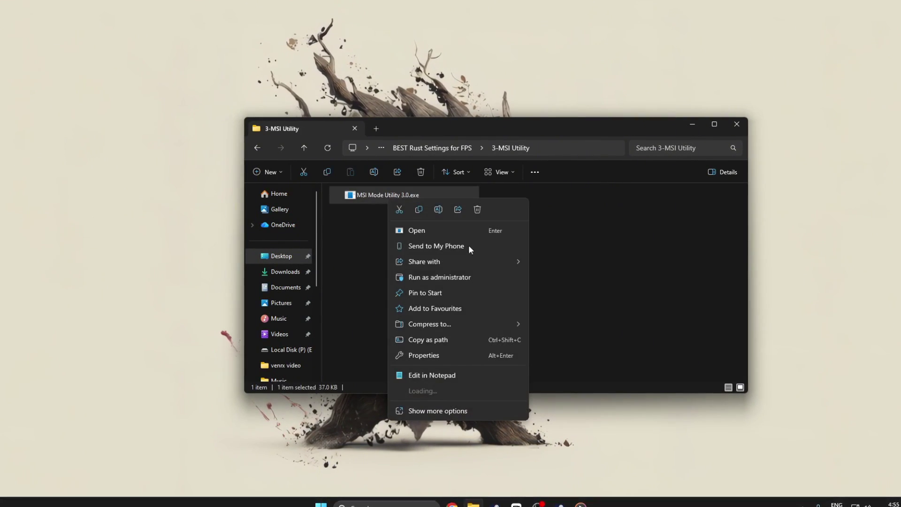
{"action": "left_click", "coordinate": [436, 281]}
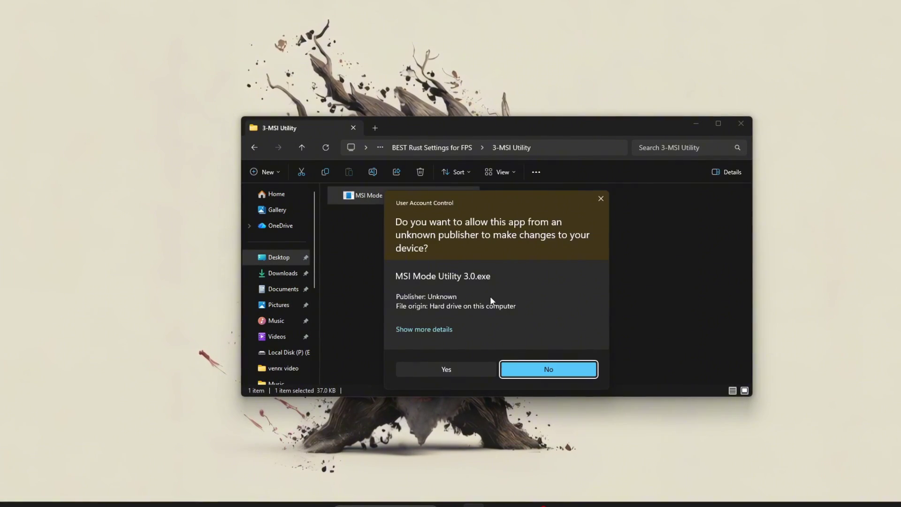
{"action": "left_click", "coordinate": [476, 366]}
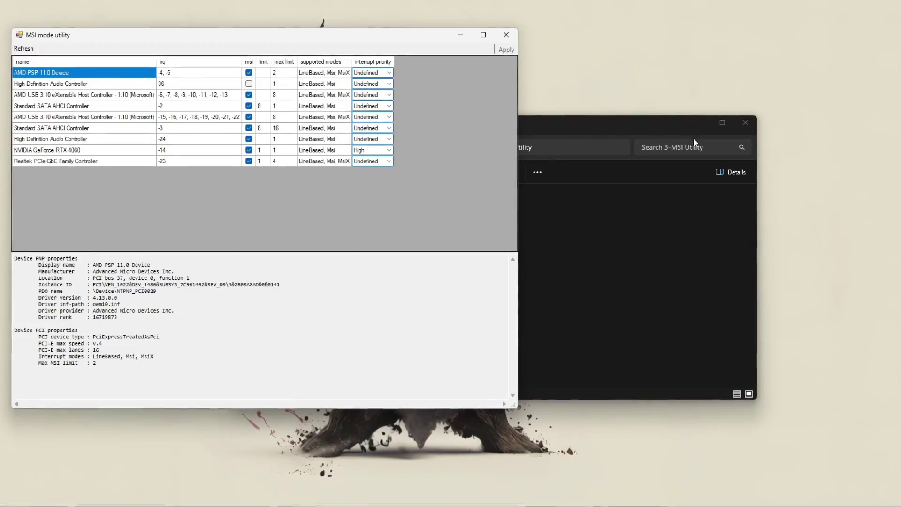
Step: Move File Explorer out of the way and centre the MSI mode utility window
{"action": "left_click", "coordinate": [693, 137]}
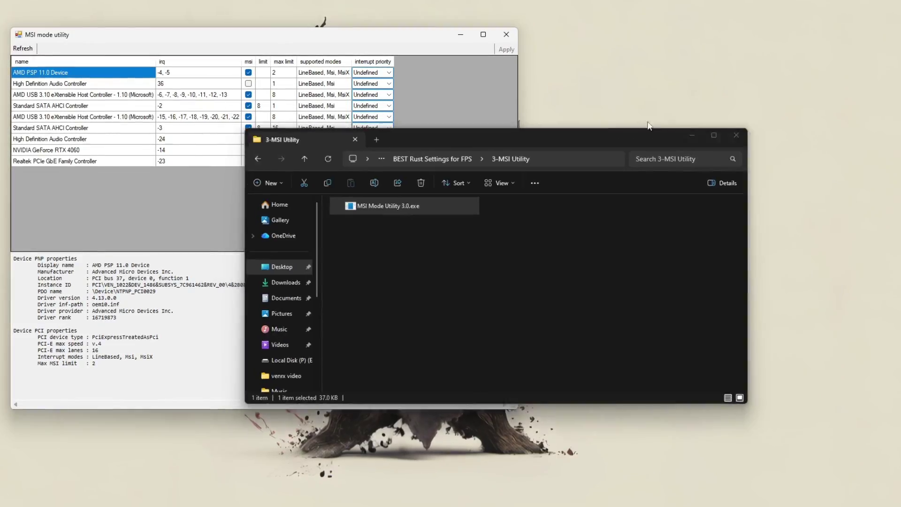
{"action": "left_click", "coordinate": [746, 122]}
{"action": "left_click_drag", "start_coordinate": [351, 39], "coordinate": [525, 49]}
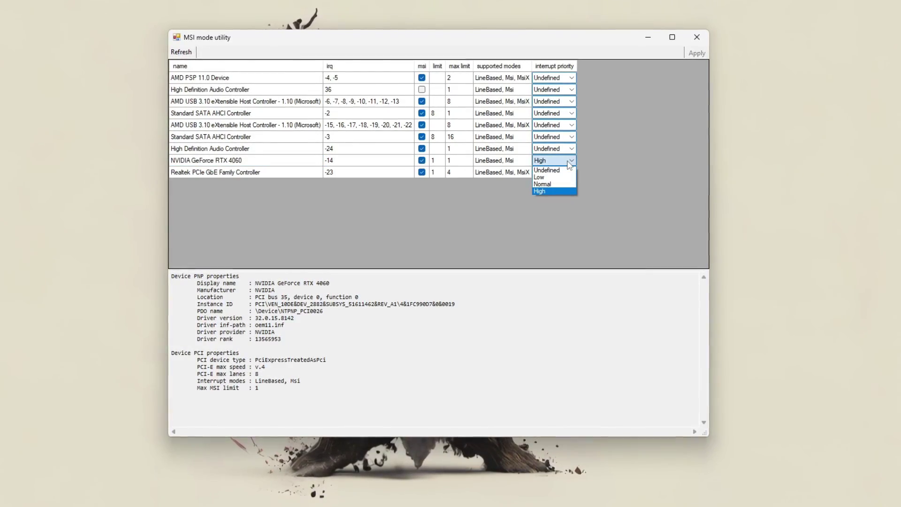
Step: Set the NVIDIA GeForce RTX 4060 interrupt priority to High
{"action": "left_click", "coordinate": [541, 190]}
{"action": "left_click", "coordinate": [558, 161]}
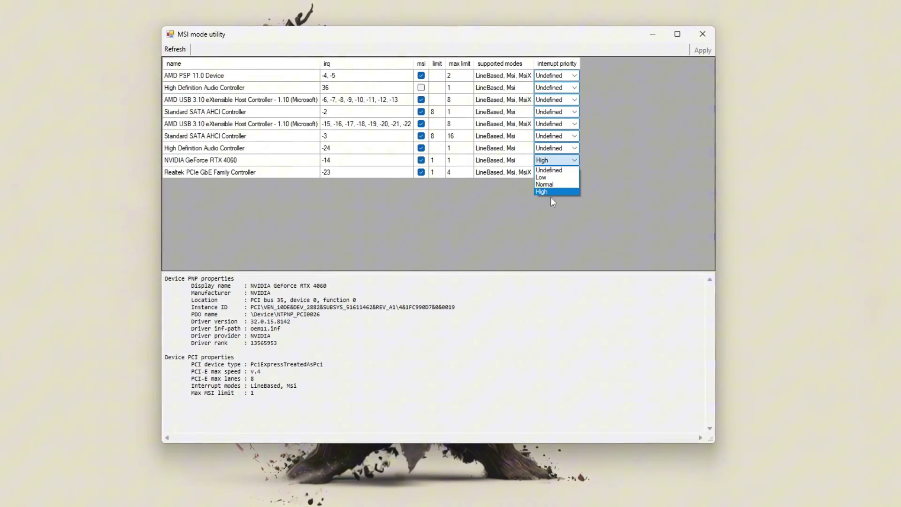
{"action": "left_click", "coordinate": [551, 194]}
{"action": "left_click", "coordinate": [558, 160]}
{"action": "left_click", "coordinate": [543, 192]}
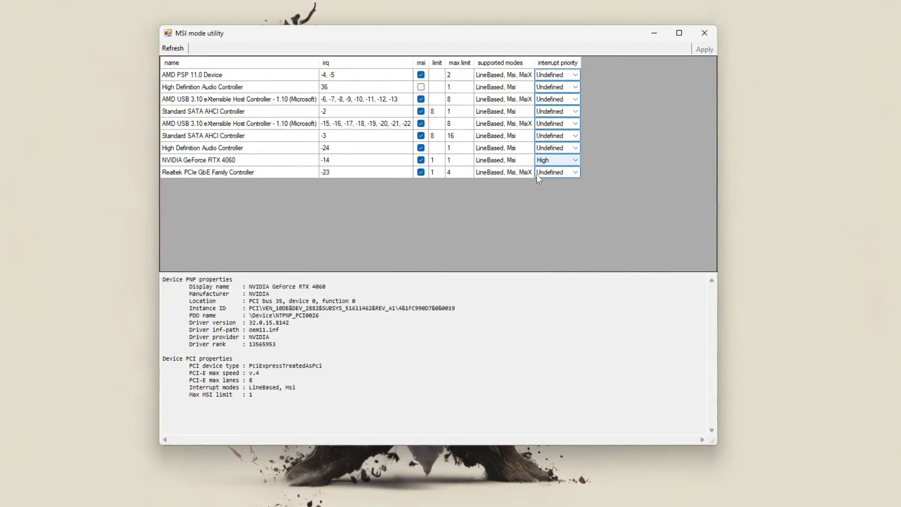
{"action": "left_click", "coordinate": [554, 160]}
{"action": "left_click", "coordinate": [547, 191]}
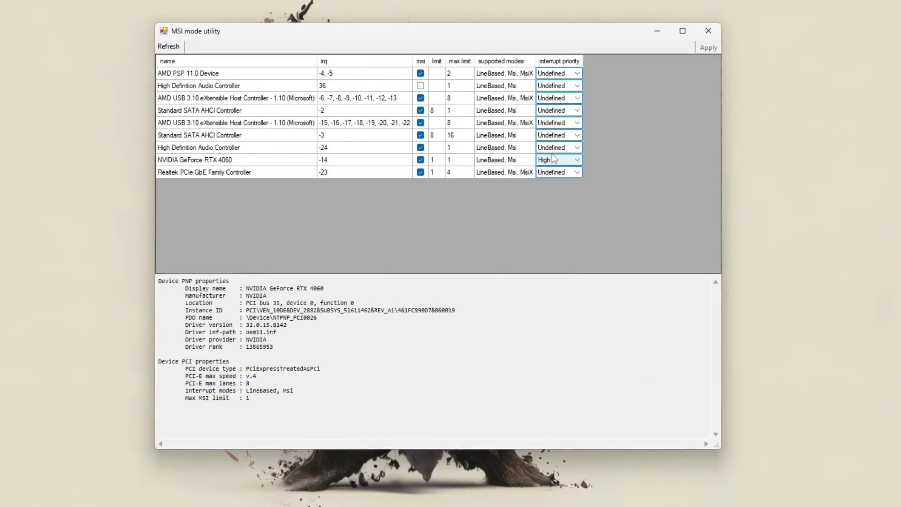
{"action": "left_click", "coordinate": [281, 161]}
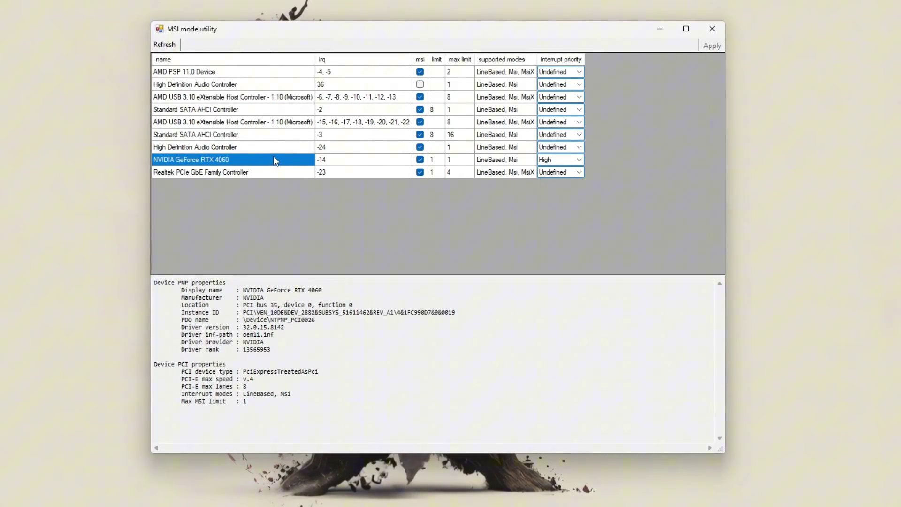
{"action": "left_click", "coordinate": [556, 164]}
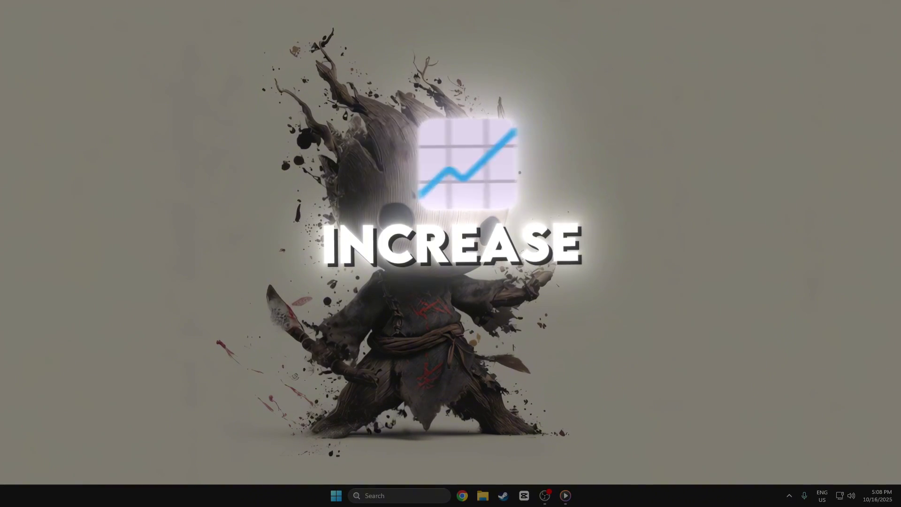
Step: Launch NVIDIA Control Panel from the desktop context menu's Show more options
{"action": "right_click", "coordinate": [431, 196]}
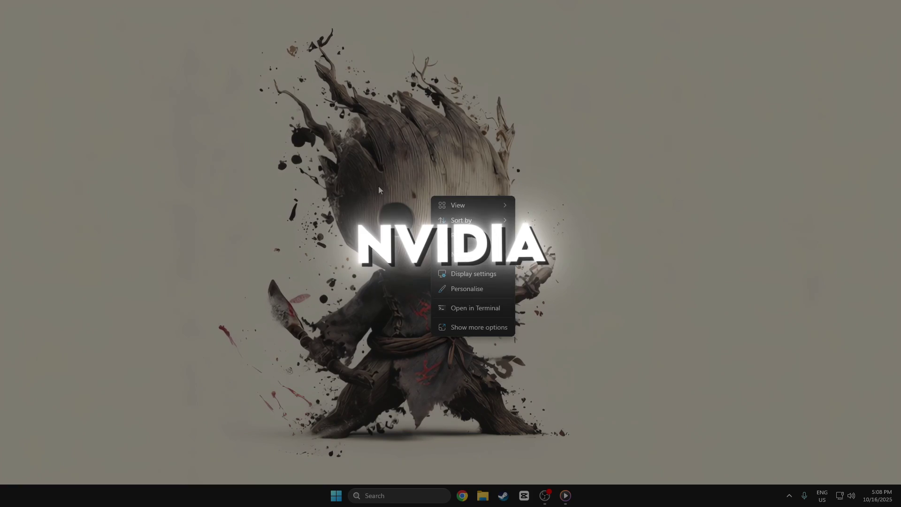
{"action": "left_click", "coordinate": [414, 187]}
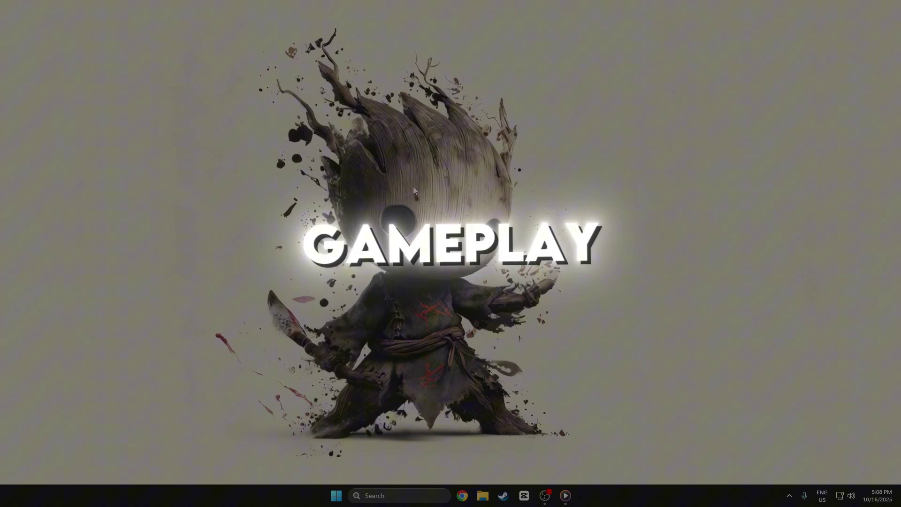
{"action": "right_click", "coordinate": [416, 184]}
{"action": "left_click", "coordinate": [459, 314]}
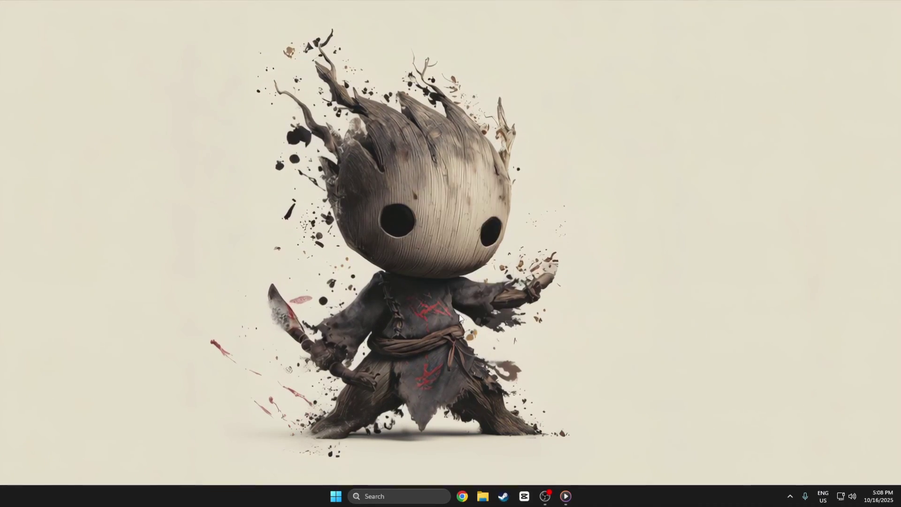
{"action": "right_click", "coordinate": [415, 182]}
{"action": "left_click", "coordinate": [462, 251]}
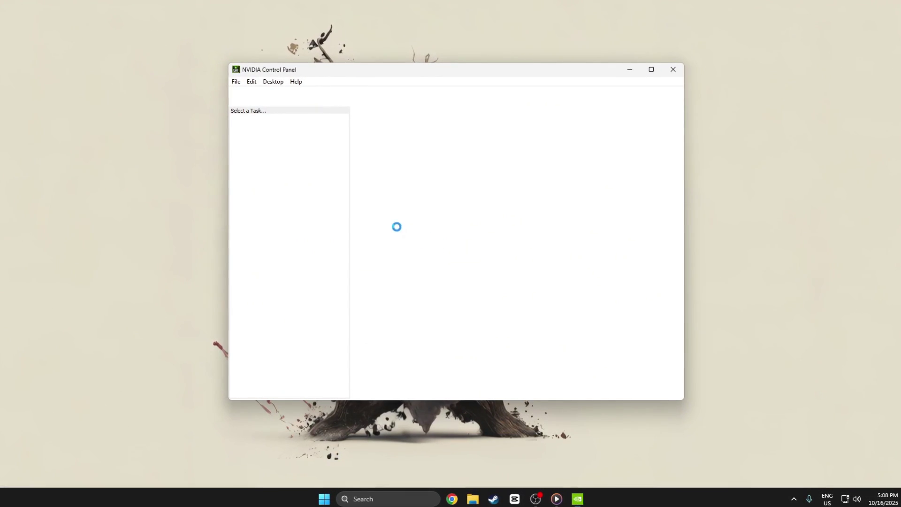
Step: In Manage 3D settings, switch to Program Settings and select RUST (rust.exe)
{"action": "right_click", "coordinate": [182, 183]}
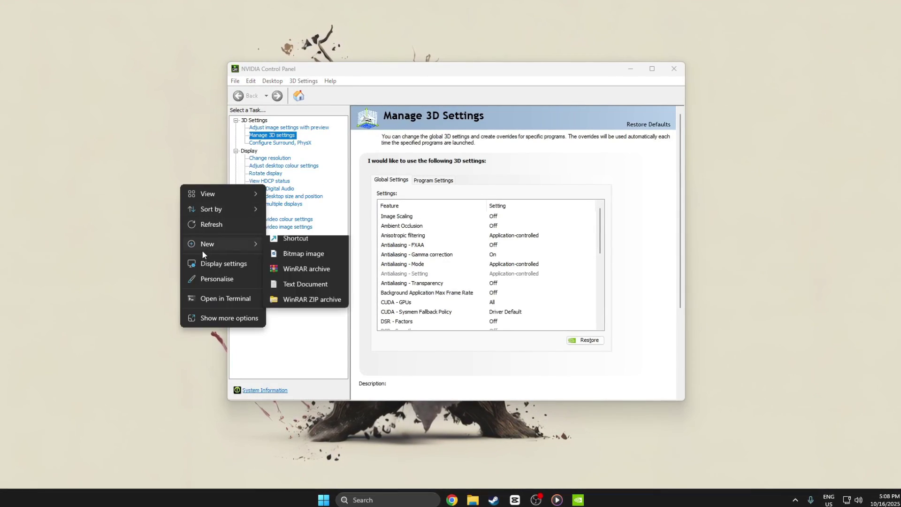
{"action": "left_click", "coordinate": [209, 314]}
{"action": "left_click", "coordinate": [280, 138]}
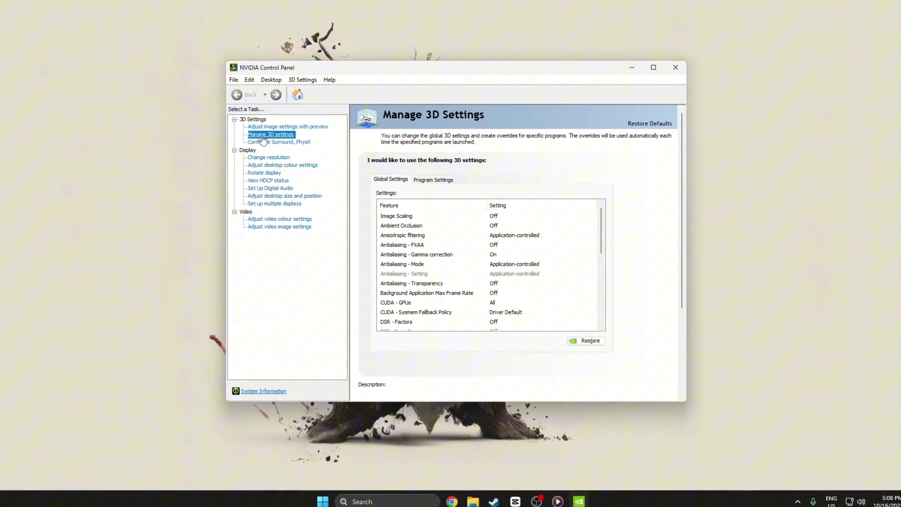
{"action": "left_click", "coordinate": [431, 181]}
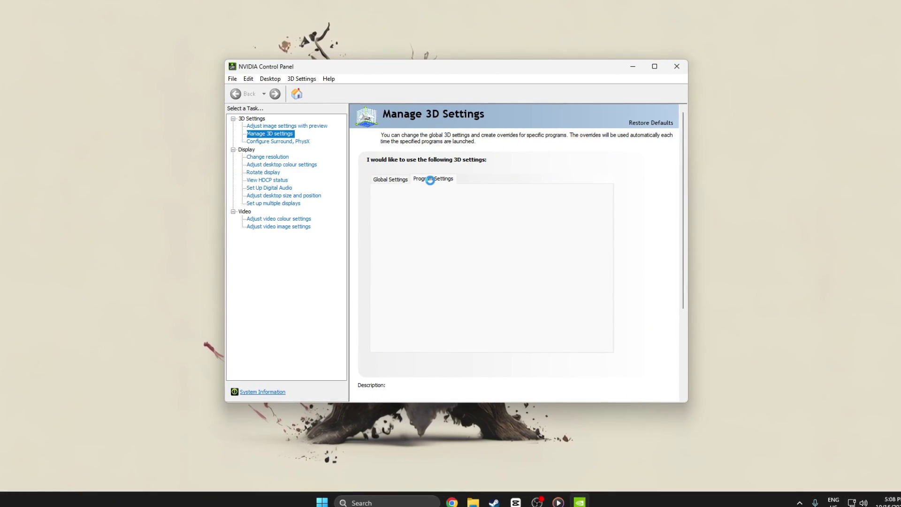
{"action": "left_click", "coordinate": [420, 207]}
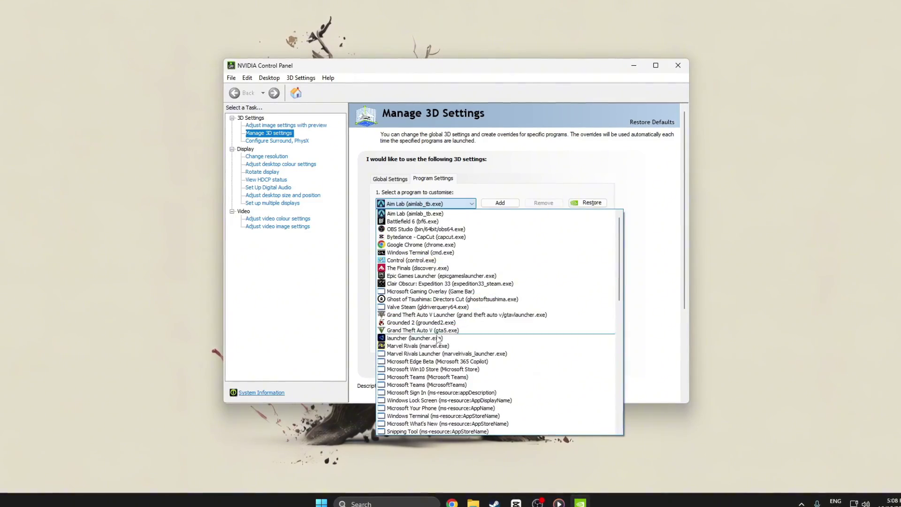
{"action": "scroll", "coordinate": [399, 411], "scroll_direction": "down", "scroll_amount": 10}
{"action": "scroll", "coordinate": [399, 411], "scroll_direction": "down", "scroll_amount": 3}
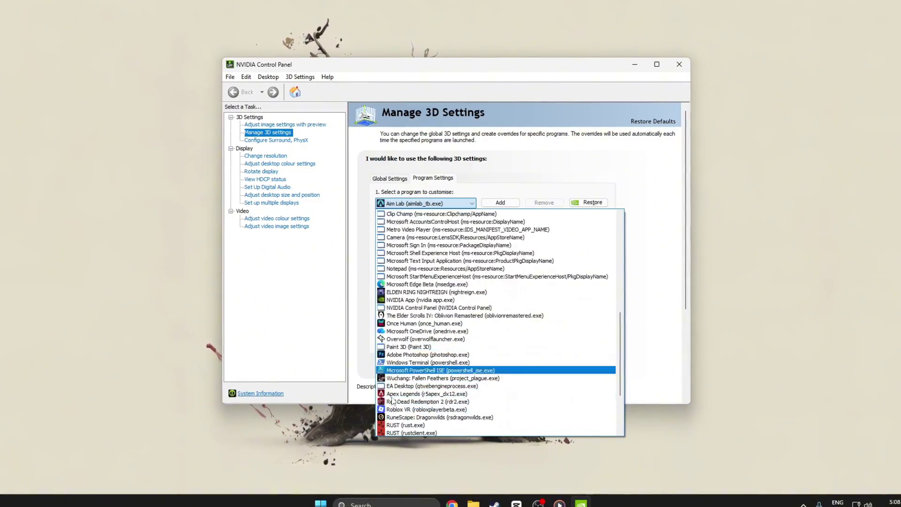
{"action": "left_click", "coordinate": [407, 409]}
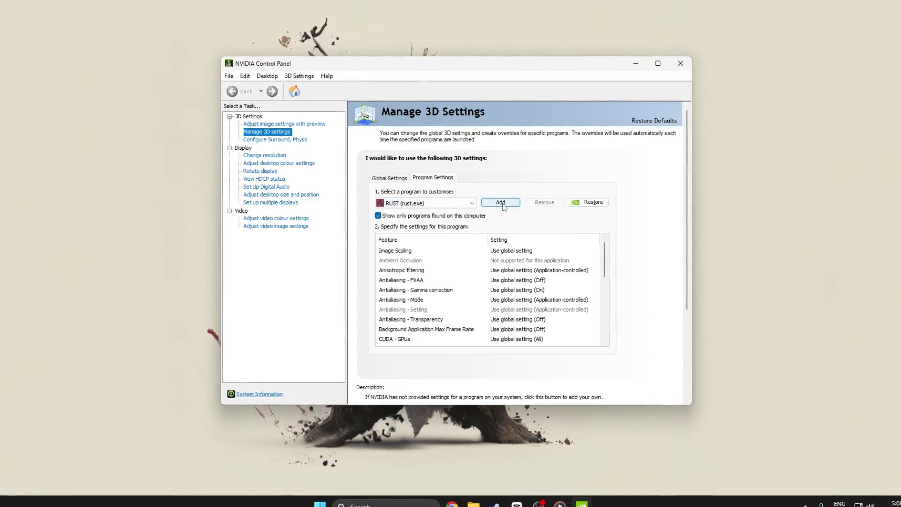
{"action": "scroll", "coordinate": [439, 296], "scroll_direction": "down", "scroll_amount": 2}
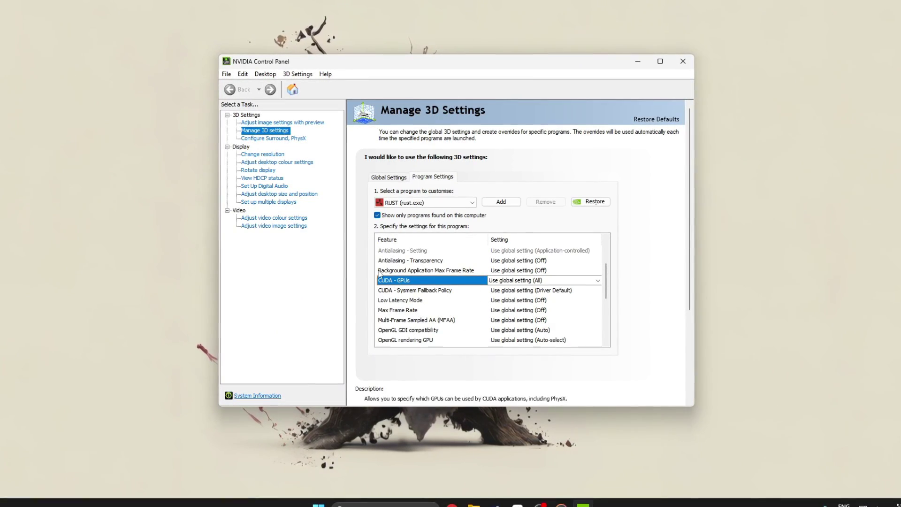
Step: For RUST, confirm CUDA - GPUs, set Prefer maximum performance power and High performance texture quality
{"action": "left_click", "coordinate": [532, 281]}
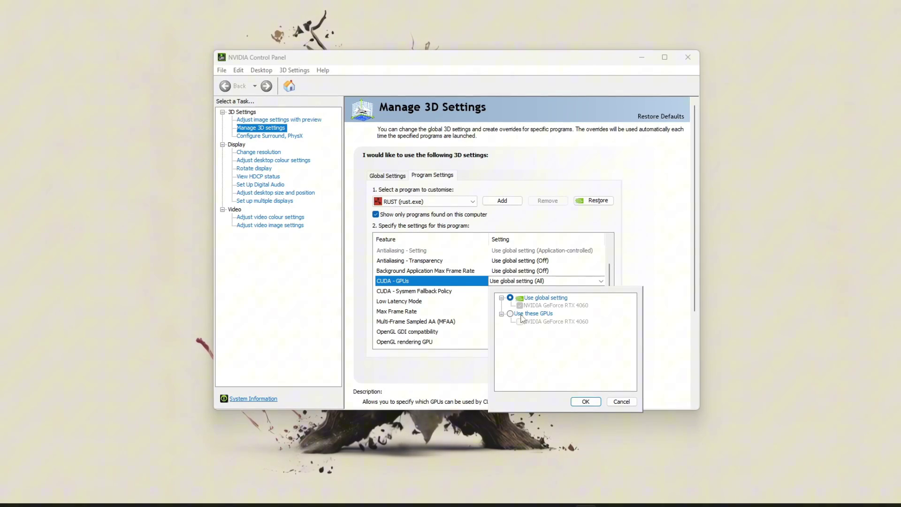
{"action": "left_click", "coordinate": [586, 403]}
{"action": "scroll", "coordinate": [420, 305], "scroll_direction": "down", "scroll_amount": 2}
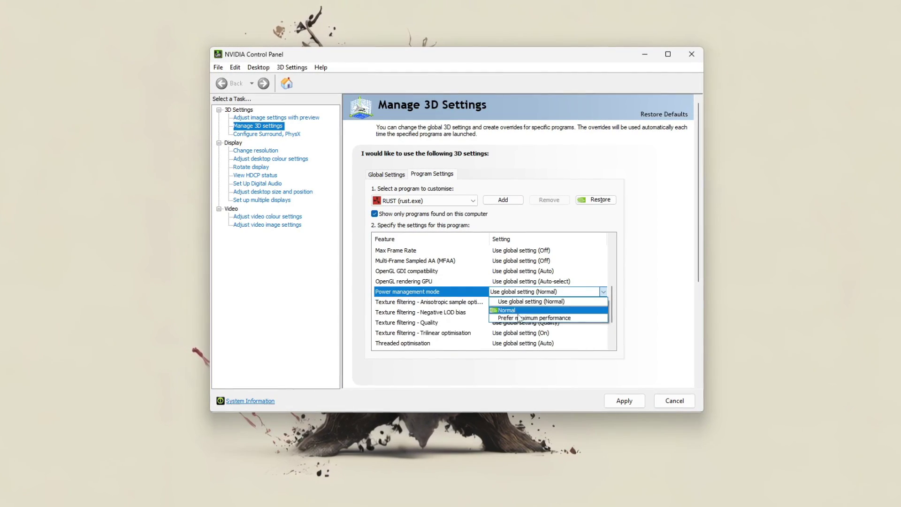
{"action": "left_click", "coordinate": [520, 318]}
{"action": "scroll", "coordinate": [467, 319], "scroll_direction": "down", "scroll_amount": 3}
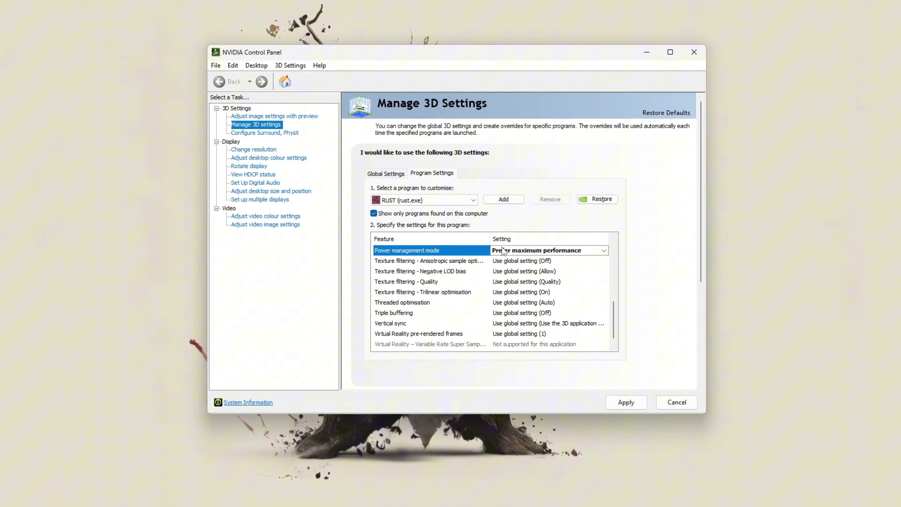
{"action": "left_click", "coordinate": [469, 283]}
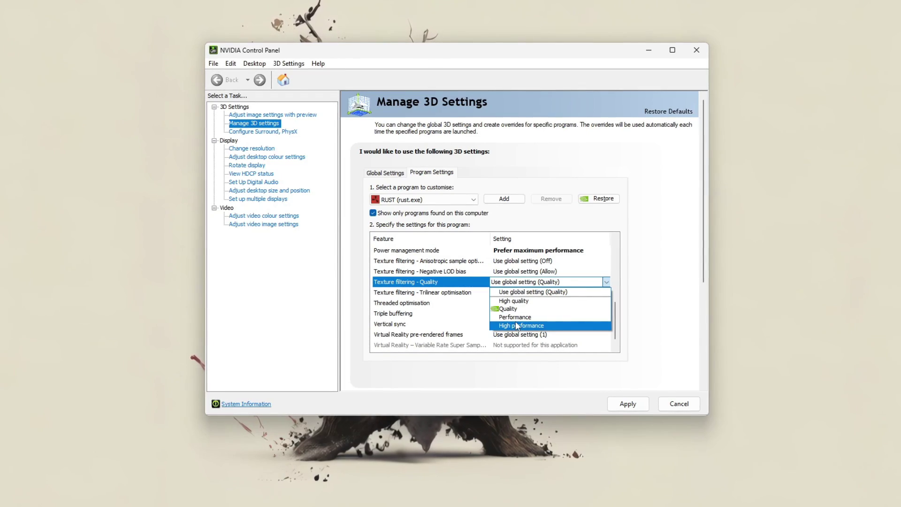
{"action": "left_click", "coordinate": [516, 325]}
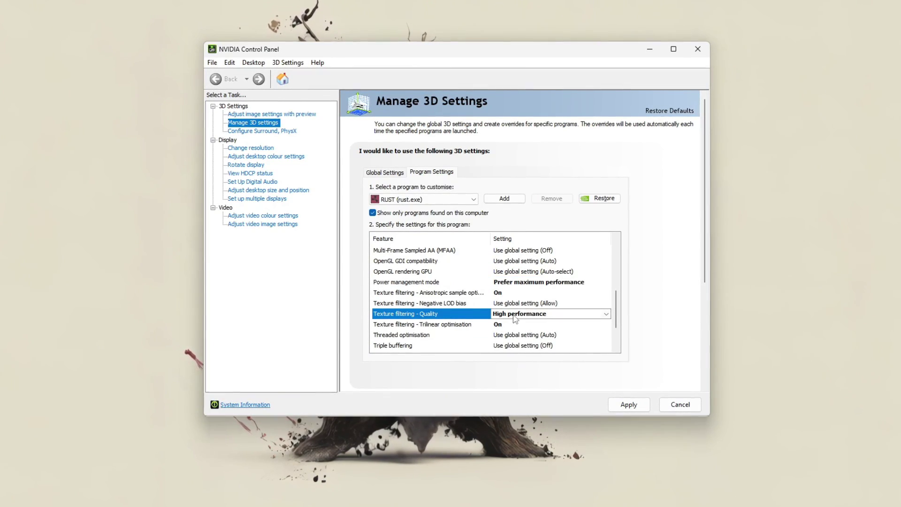
{"action": "scroll", "coordinate": [413, 300], "scroll_direction": "up", "scroll_amount": 1}
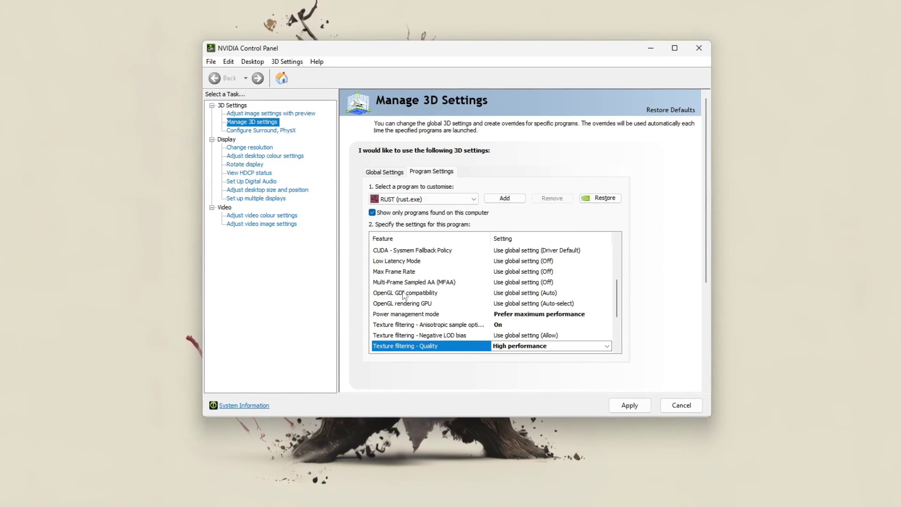
Step: Set Low Latency Mode to Ultra for the Rust profile
{"action": "left_click", "coordinate": [395, 262]}
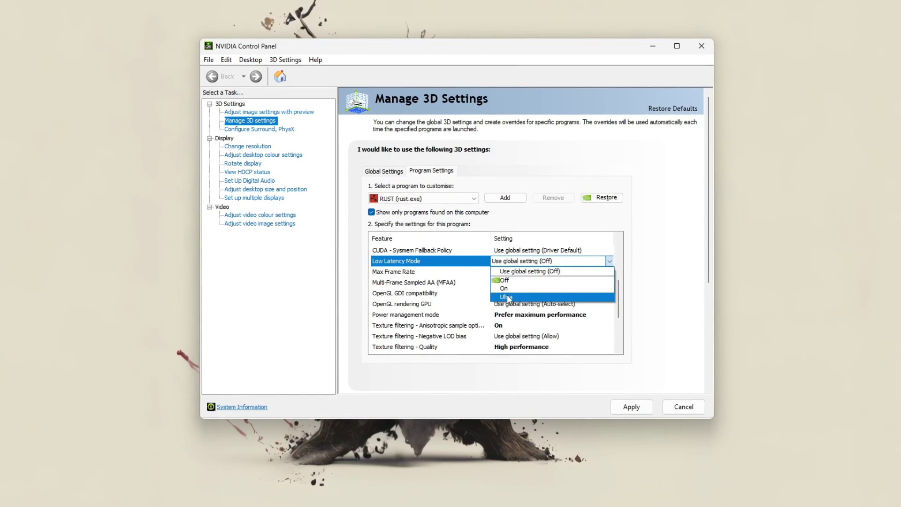
{"action": "left_click", "coordinate": [507, 297]}
{"action": "left_click", "coordinate": [512, 315]}
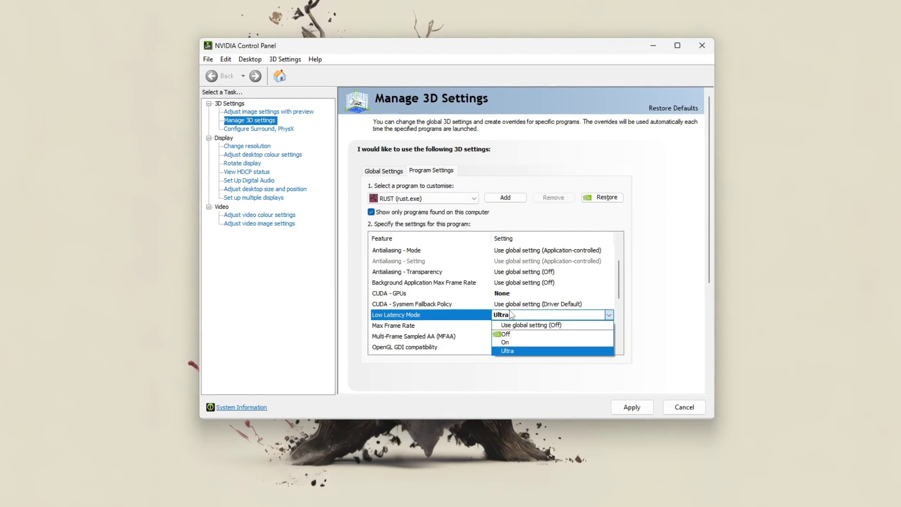
{"action": "left_click", "coordinate": [509, 351]}
{"action": "scroll", "coordinate": [402, 277], "scroll_direction": "down", "scroll_amount": 1}
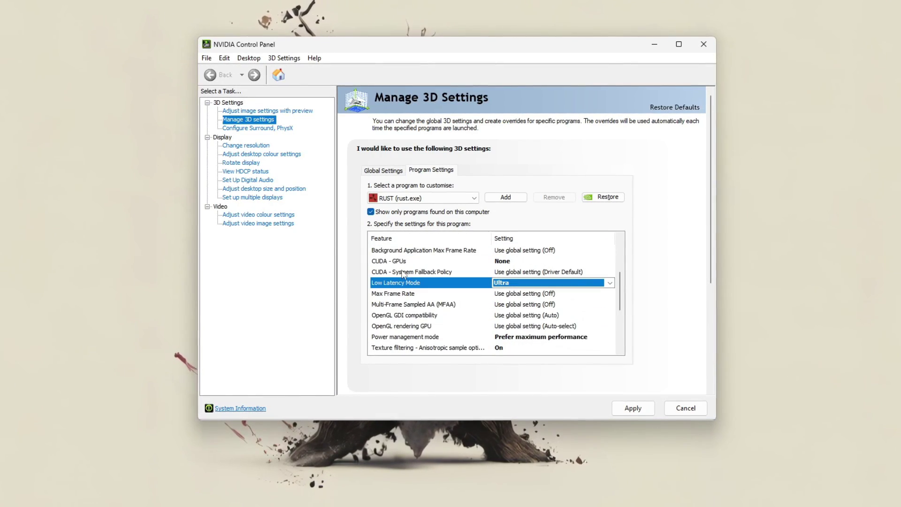
{"action": "scroll", "coordinate": [402, 276], "scroll_direction": "up", "scroll_amount": 2}
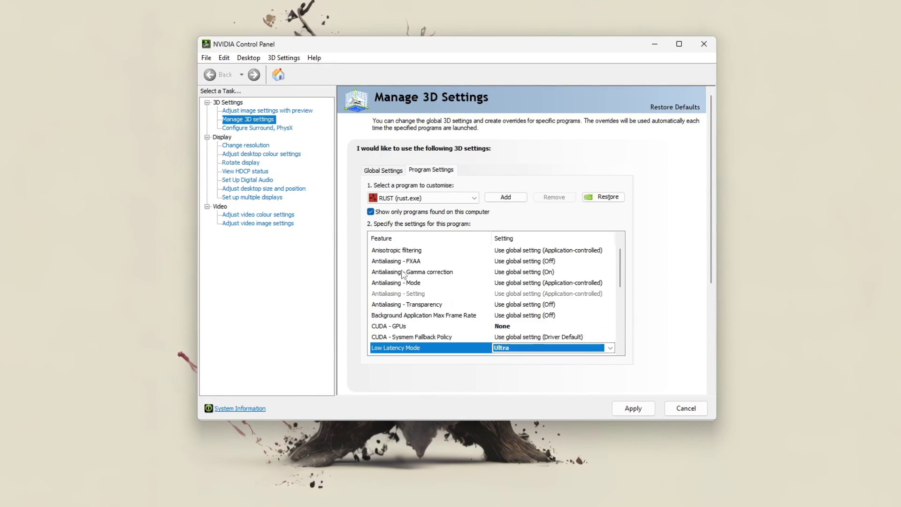
{"action": "scroll", "coordinate": [402, 263], "scroll_direction": "up", "scroll_amount": 1}
{"action": "scroll", "coordinate": [418, 310], "scroll_direction": "down", "scroll_amount": 7}
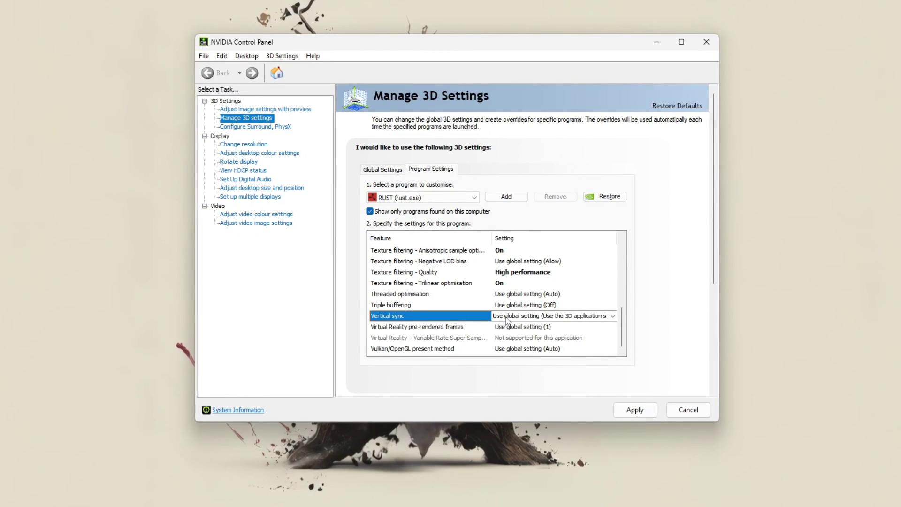
Step: Turn Vertical sync off for Rust and apply the program settings
{"action": "left_click", "coordinate": [506, 318]}
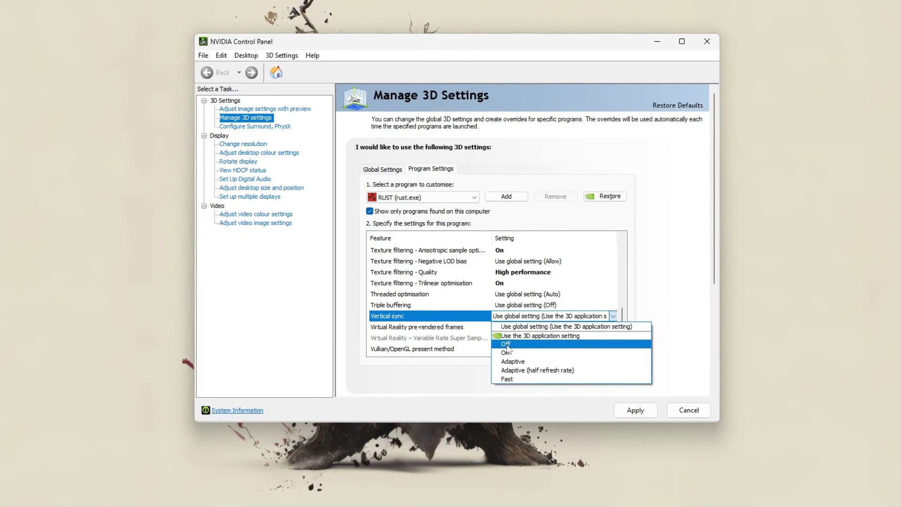
{"action": "left_click", "coordinate": [506, 345]}
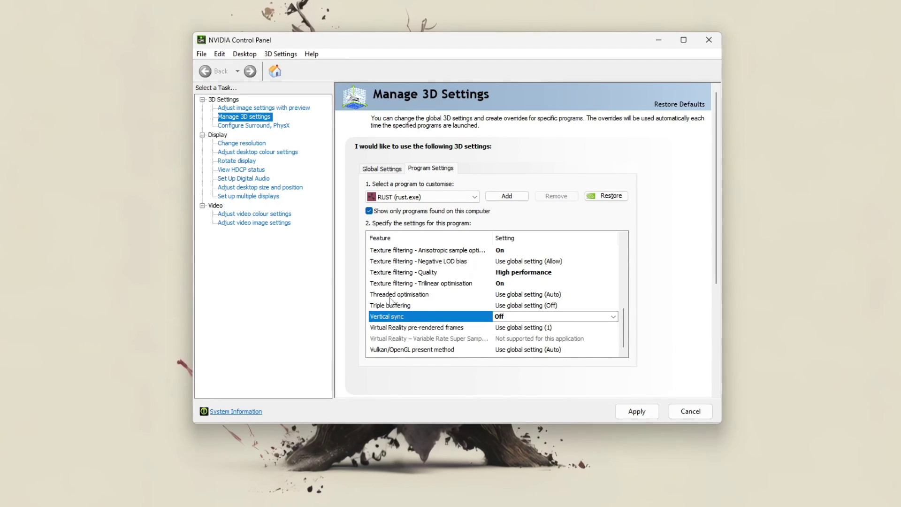
{"action": "scroll", "coordinate": [428, 313], "scroll_direction": "up", "scroll_amount": 1}
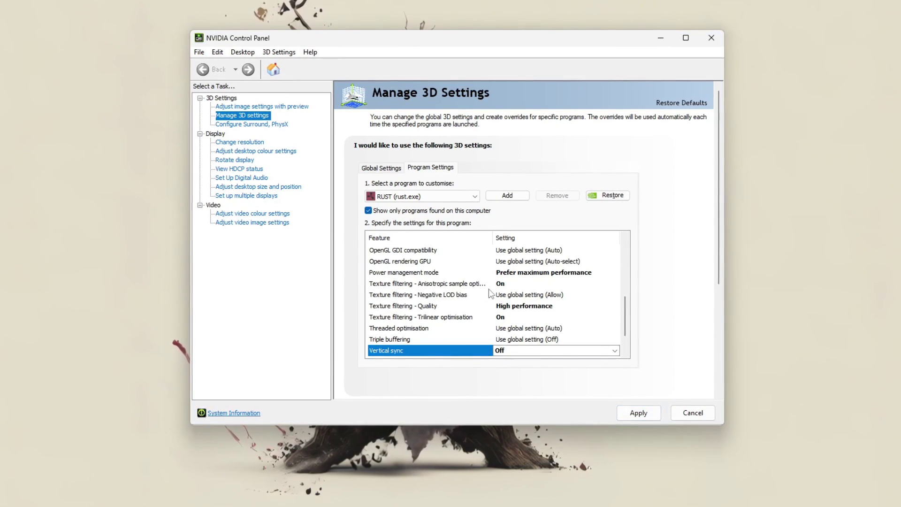
{"action": "scroll", "coordinate": [451, 275], "scroll_direction": "down", "scroll_amount": 1}
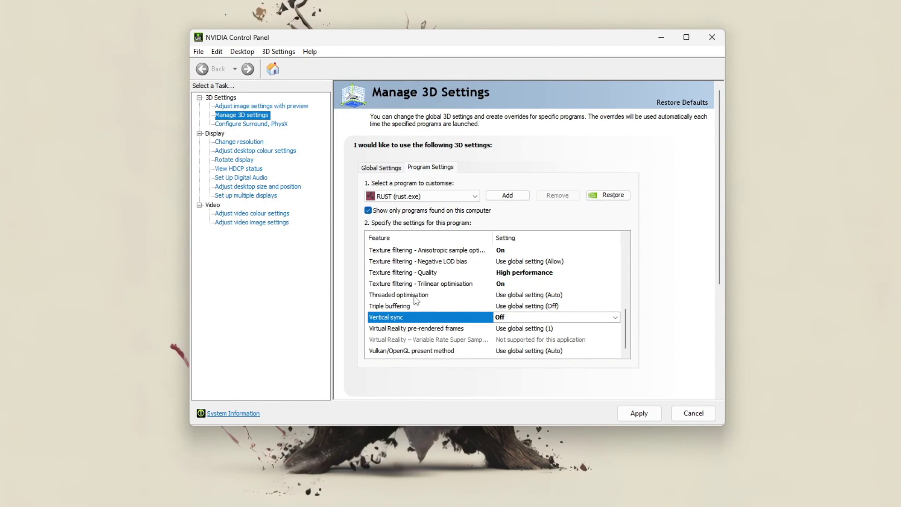
{"action": "left_click", "coordinate": [639, 415]}
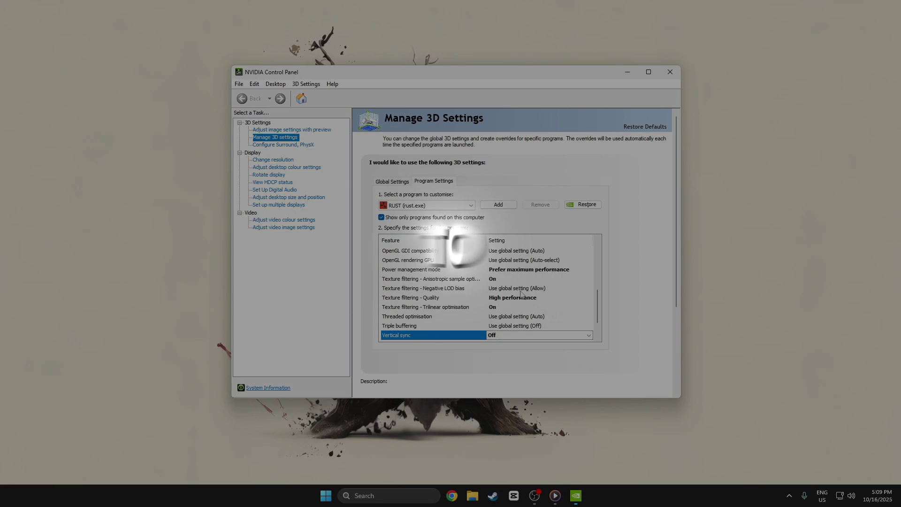
{"action": "scroll", "coordinate": [519, 258], "scroll_direction": "up", "scroll_amount": 10}
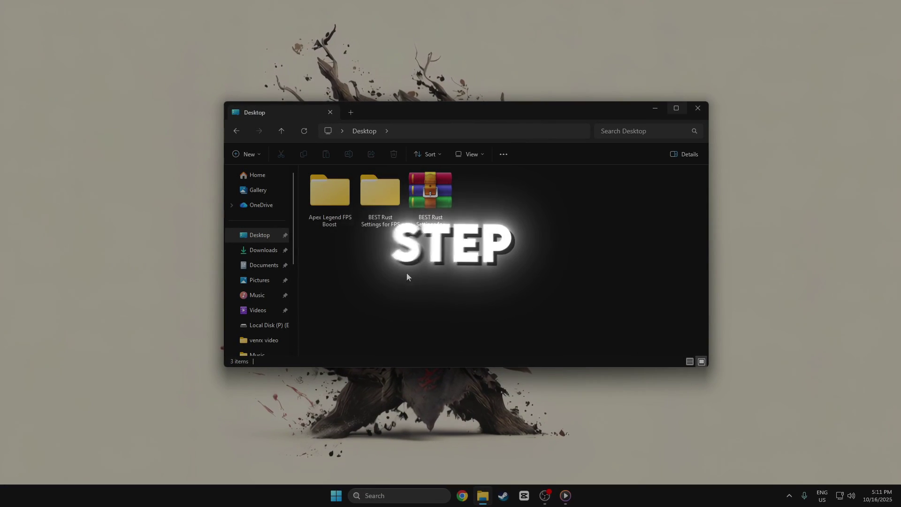
Step: Open BEST Rust Settings for FPS, its same-named subfolder, then the 1-Park Control folder
{"action": "left_click", "coordinate": [376, 224]}
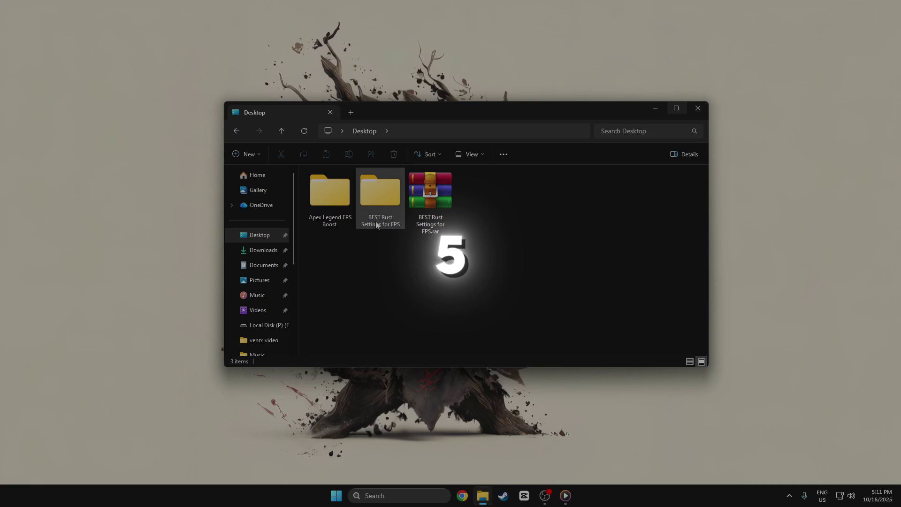
{"action": "double_click", "coordinate": [376, 224]}
{"action": "double_click", "coordinate": [345, 186]}
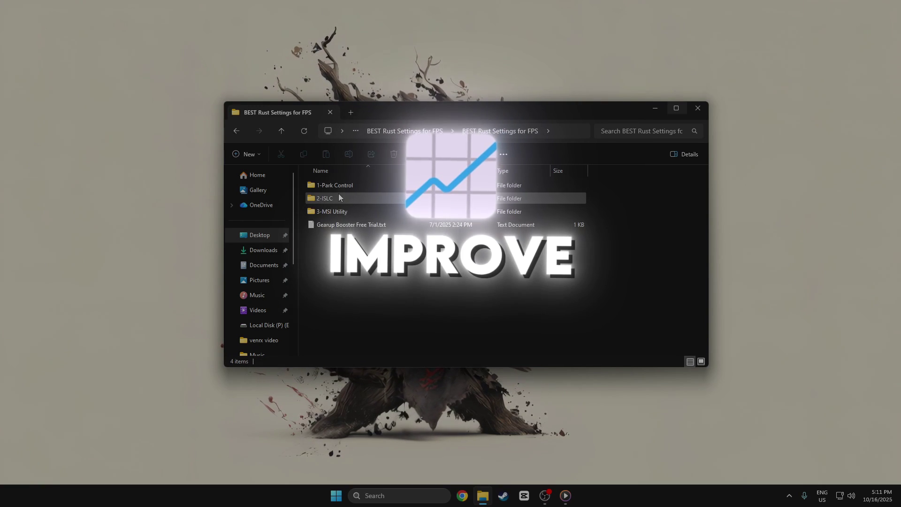
{"action": "left_click", "coordinate": [339, 187]}
{"action": "double_click", "coordinate": [340, 187]}
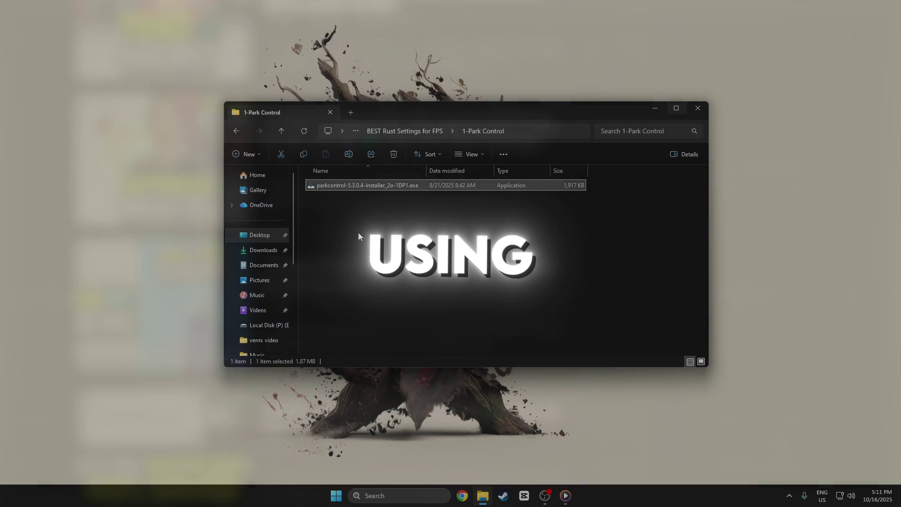
Step: Launch ParkControl from Windows search, bringing up its permission prompt
{"action": "key", "text": "super"}
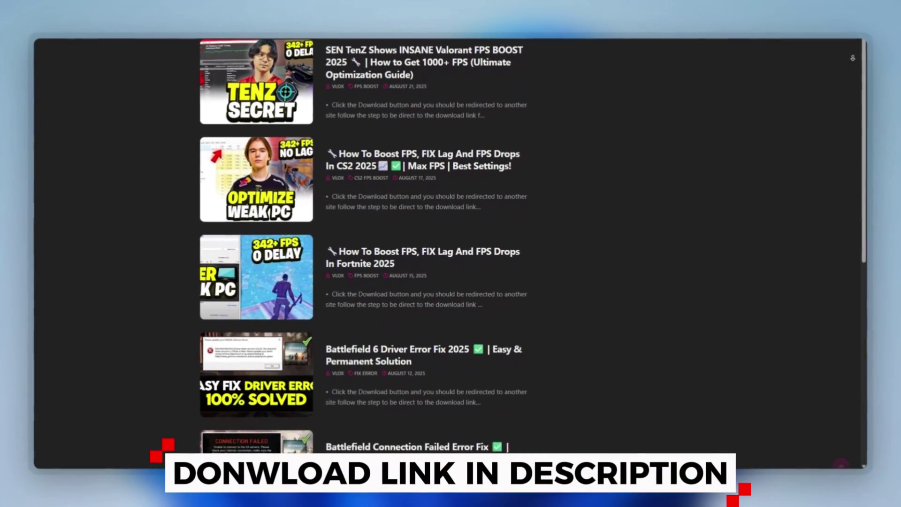
{"action": "scroll", "coordinate": [362, 244], "scroll_direction": "down", "scroll_amount": 1}
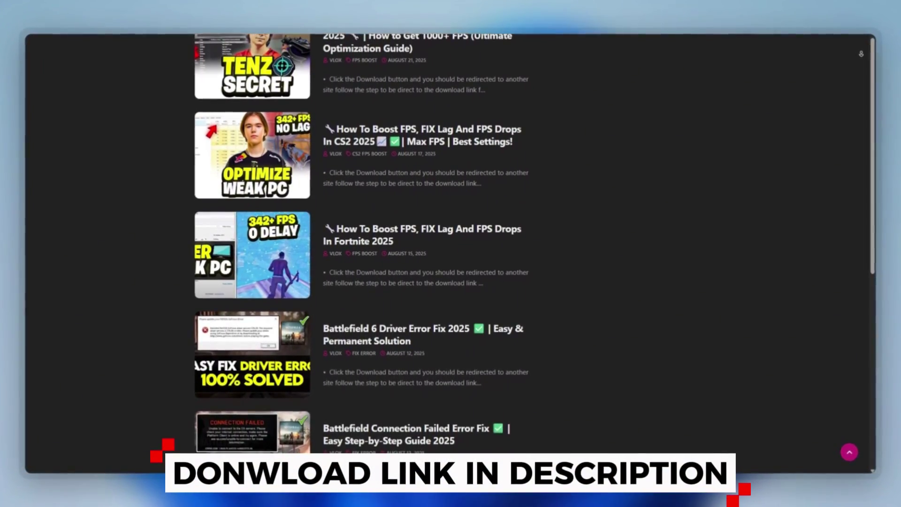
{"action": "scroll", "coordinate": [361, 244], "scroll_direction": "down", "scroll_amount": 1}
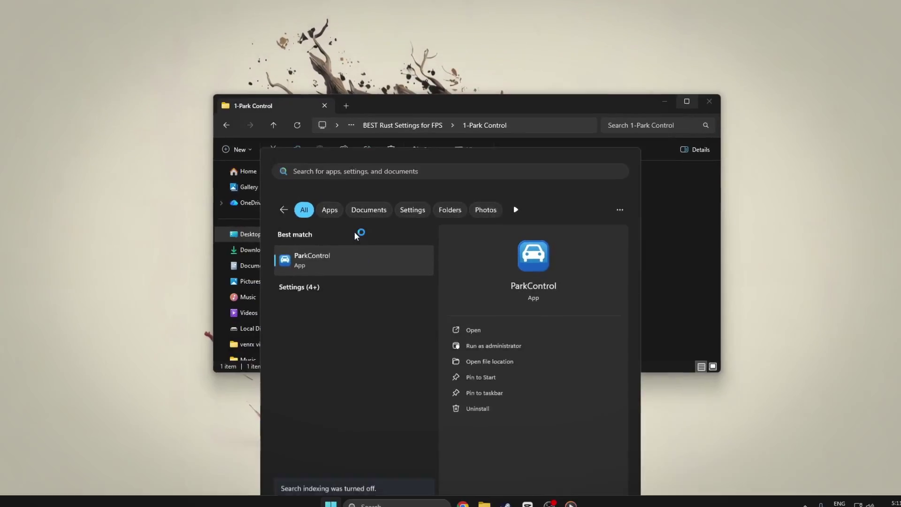
{"action": "key", "text": "Return"}
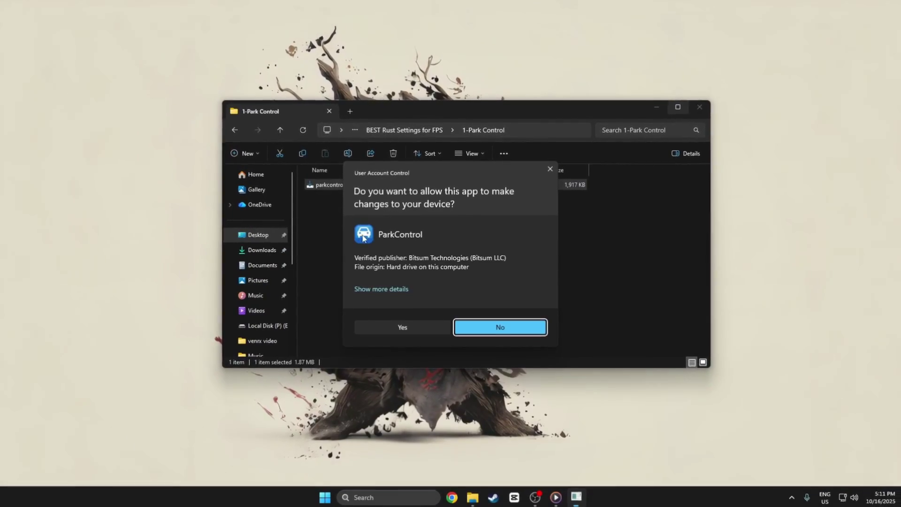
Step: Allow ParkControl to run and make Bitsum Highest Performance the active power profile
{"action": "left_click", "coordinate": [412, 322]}
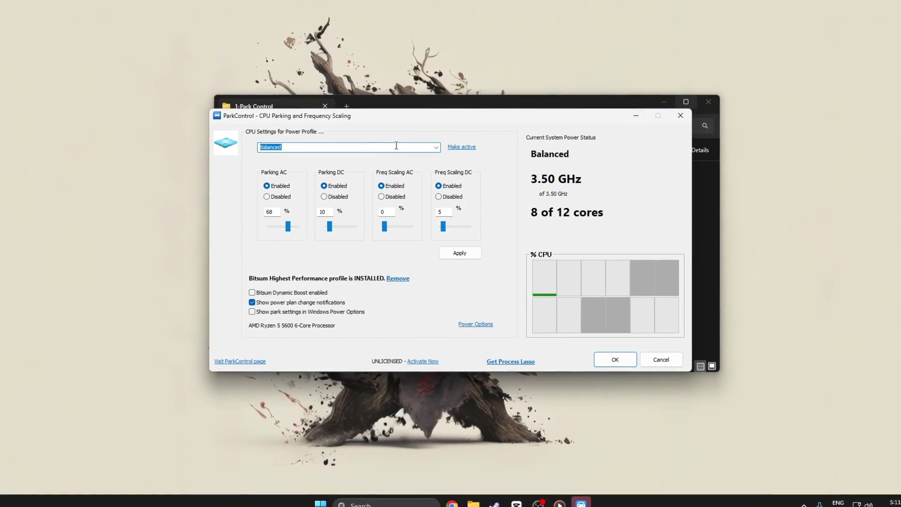
{"action": "left_click", "coordinate": [436, 147]}
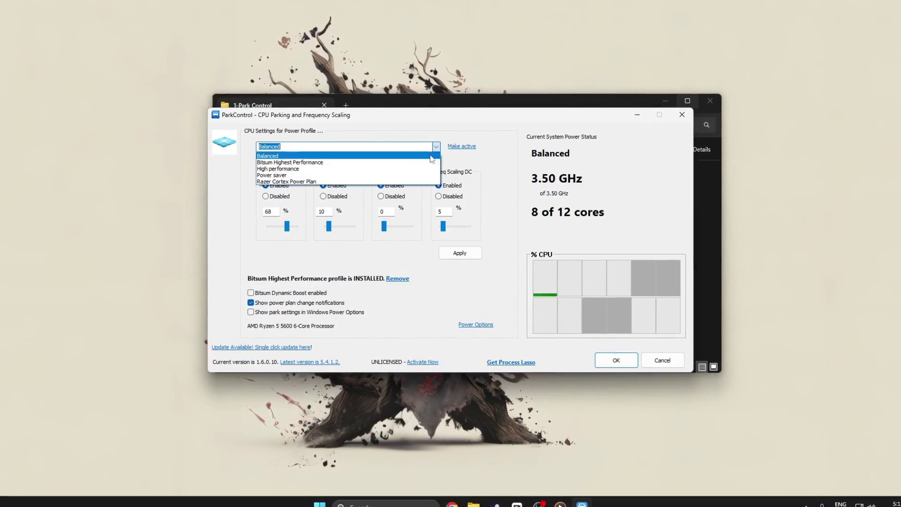
{"action": "left_click", "coordinate": [307, 162]}
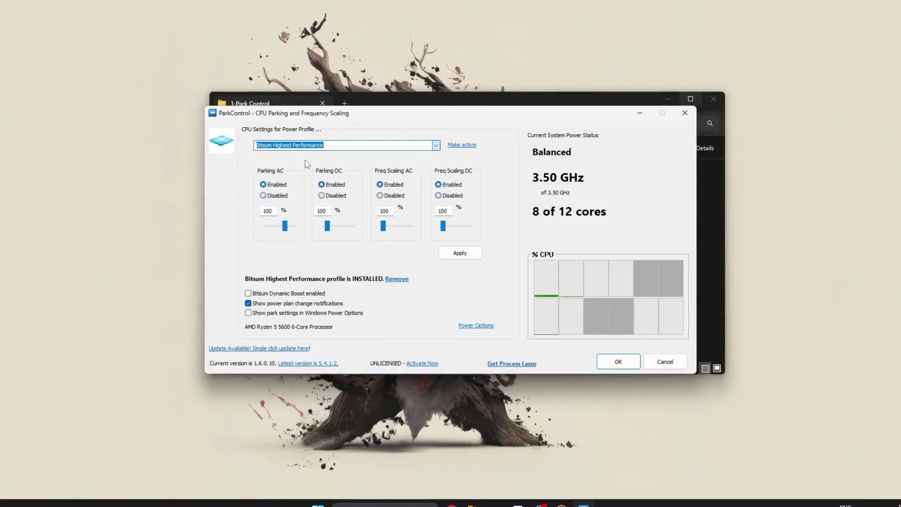
{"action": "left_click", "coordinate": [462, 144]}
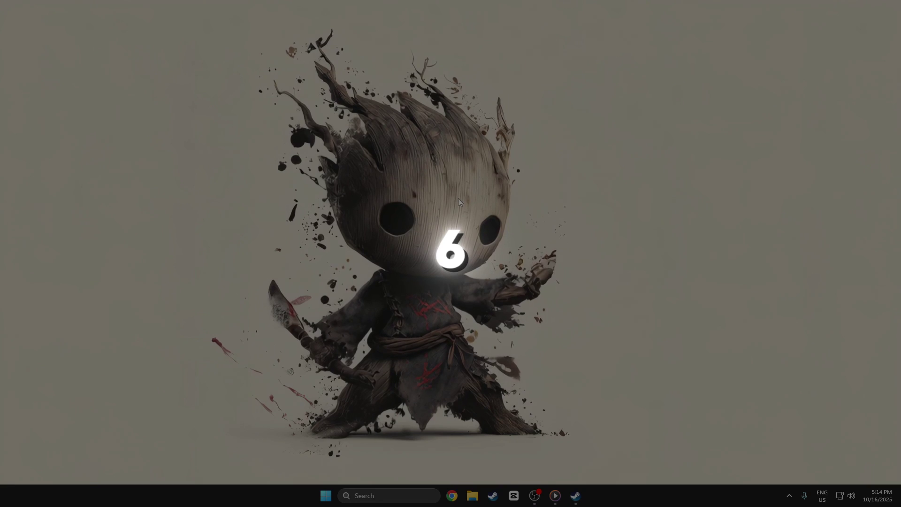
Step: Launch Steam from Start search and allow it to run as administrator
{"action": "key", "text": "super"}
{"action": "type", "text": "st"}
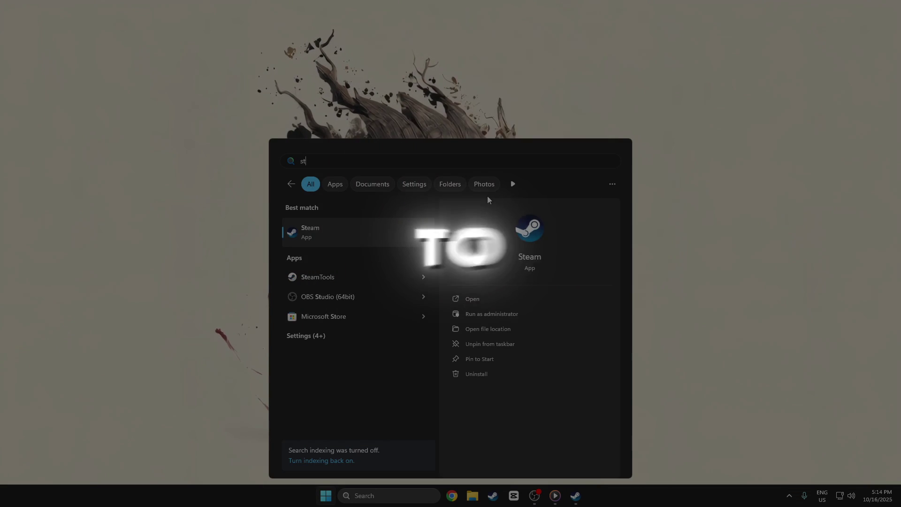
{"action": "left_click", "coordinate": [485, 299]}
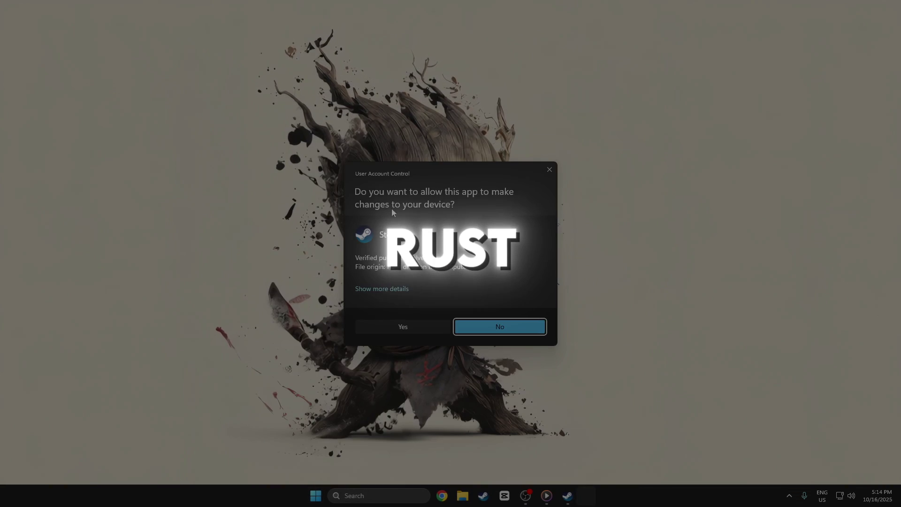
{"action": "left_click", "coordinate": [471, 326]}
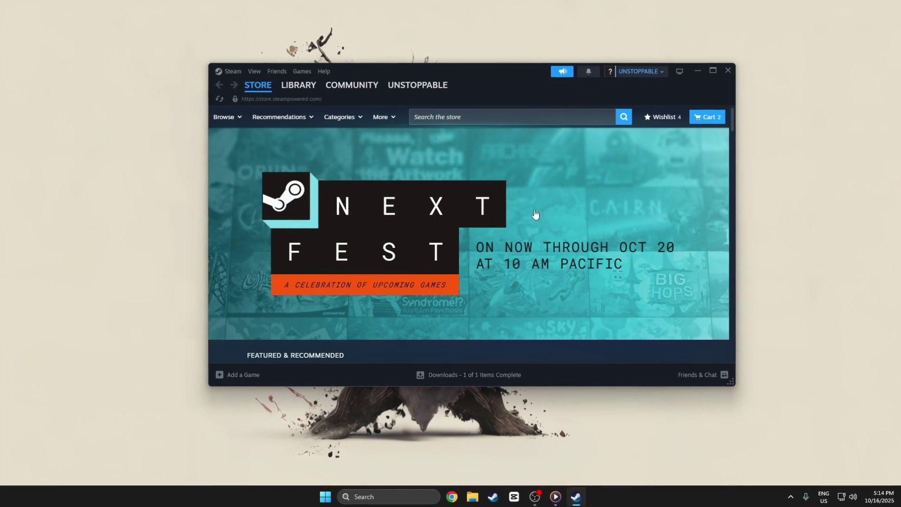
Step: In the Steam library, open Rust's properties at the Installed Files section
{"action": "key", "text": "super"}
{"action": "type", "text": "st"}
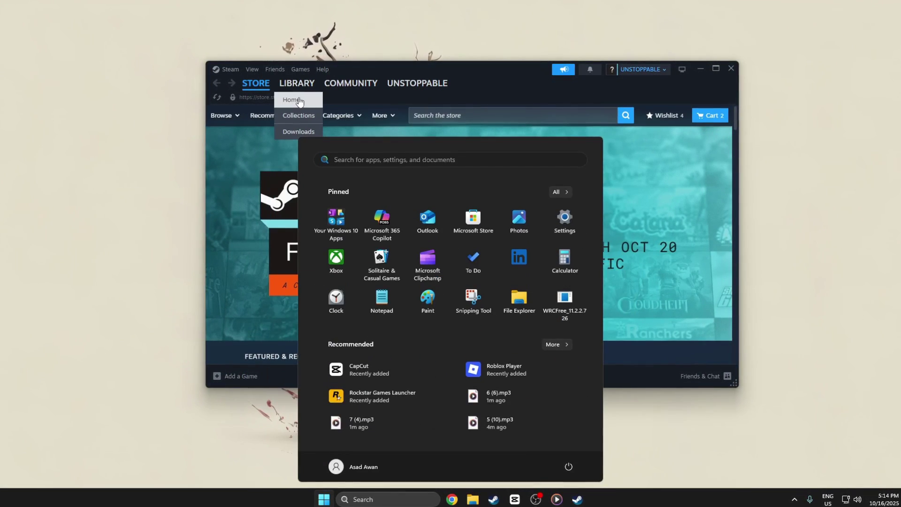
{"action": "left_click", "coordinate": [299, 101]}
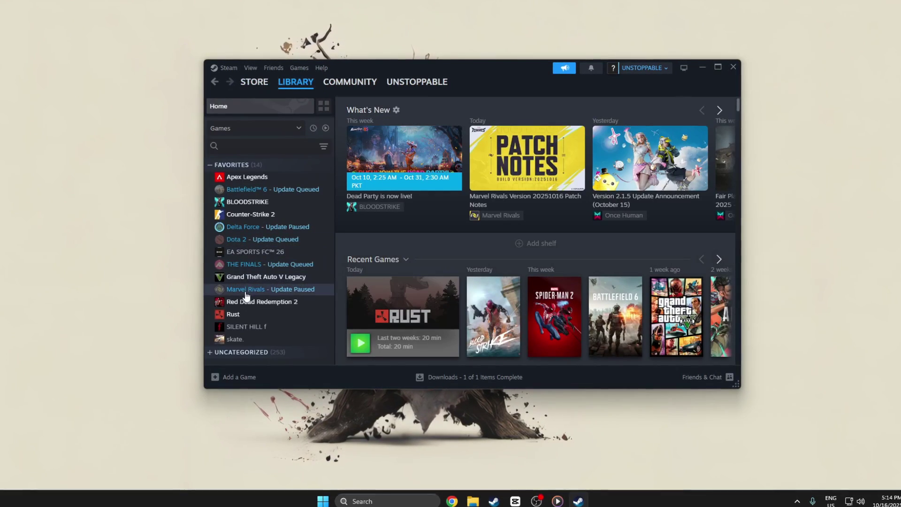
{"action": "left_click", "coordinate": [235, 314]}
{"action": "right_click", "coordinate": [241, 314]}
{"action": "left_click", "coordinate": [266, 308]}
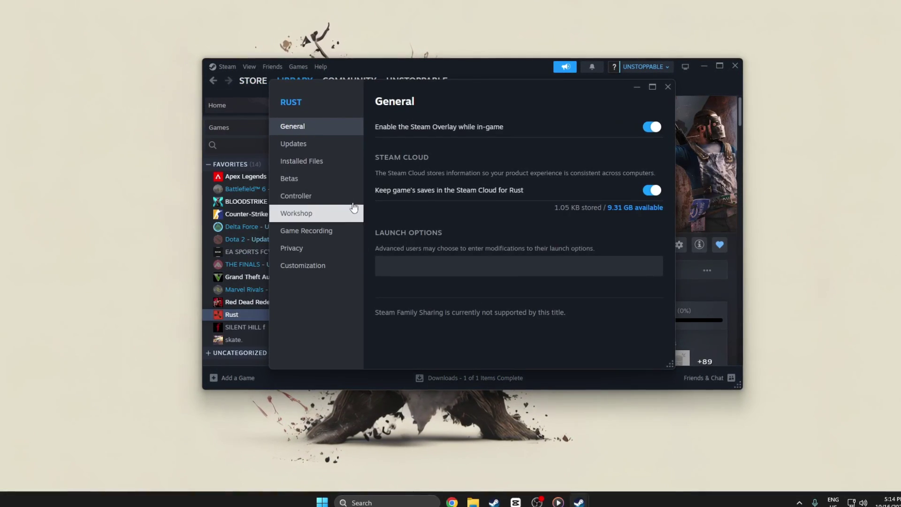
{"action": "left_click", "coordinate": [320, 168]}
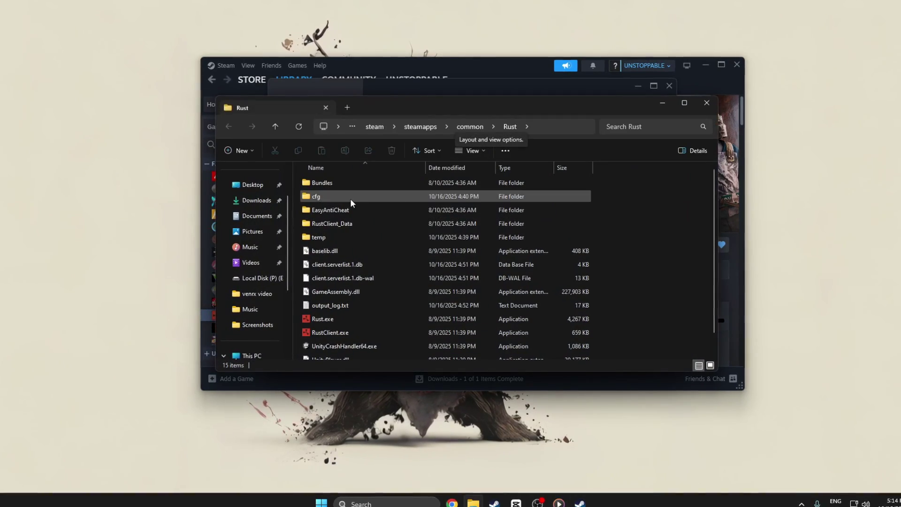
Step: Disable full-screen optimisations in Rust.exe's compatibility properties
{"action": "scroll", "coordinate": [357, 211], "scroll_direction": "down", "scroll_amount": 1}
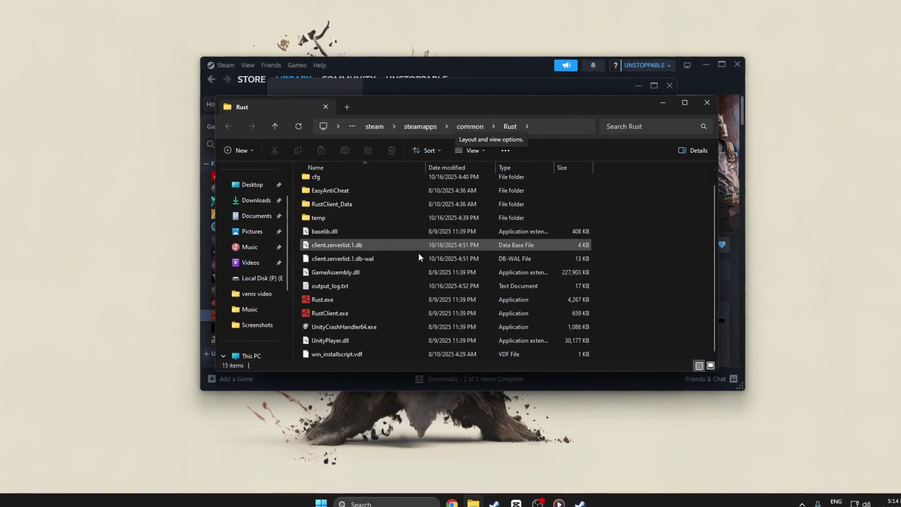
{"action": "right_click", "coordinate": [337, 300]}
{"action": "left_click", "coordinate": [378, 235]}
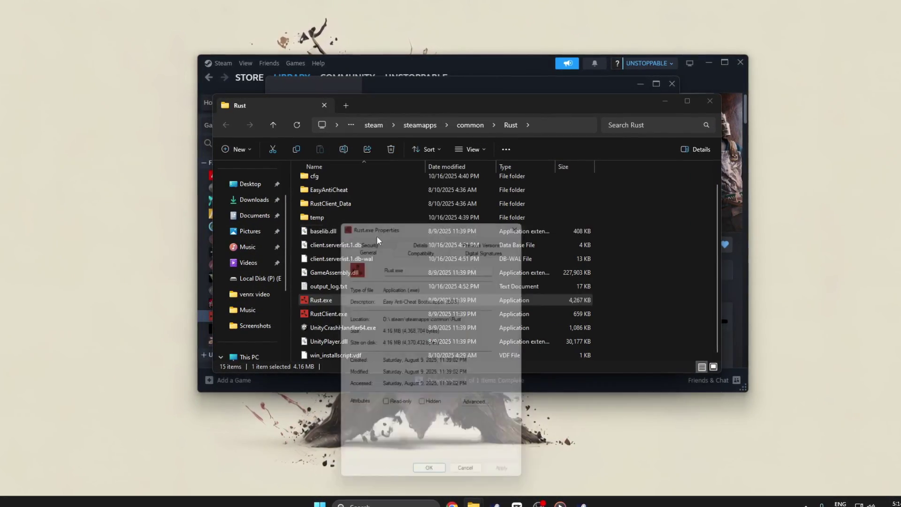
{"action": "left_click", "coordinate": [448, 142]}
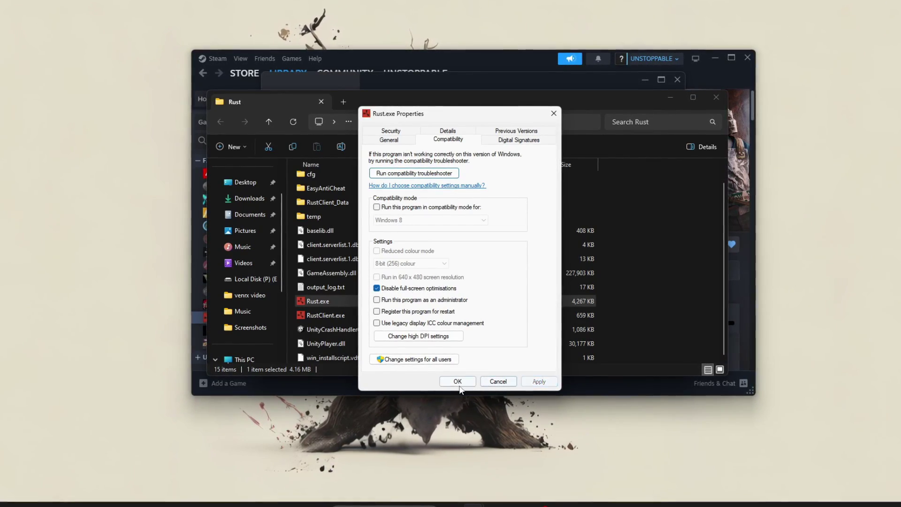
{"action": "left_click", "coordinate": [458, 382]}
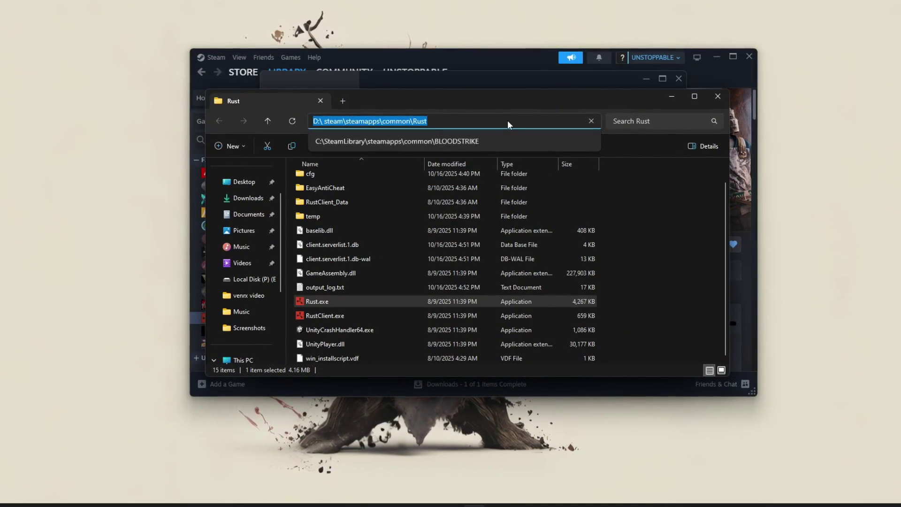
Step: Copy the Rust folder path, then close the folder window and Steam's Rust properties
{"action": "left_click", "coordinate": [525, 147]}
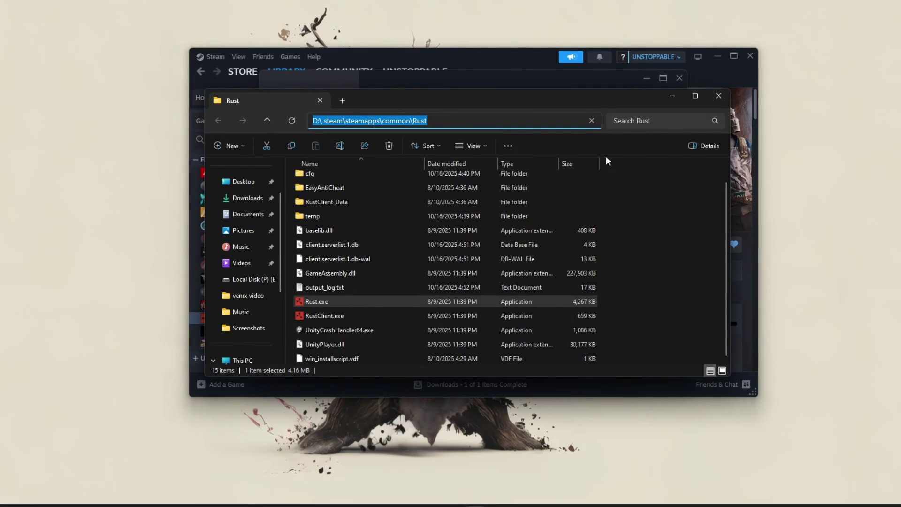
{"action": "left_click", "coordinate": [718, 96]}
{"action": "left_click", "coordinate": [649, 78]}
Step: Open the Windows Graphics settings page via Start search for 'gra'
{"action": "left_click", "coordinate": [718, 56]}
{"action": "key", "text": "super"}
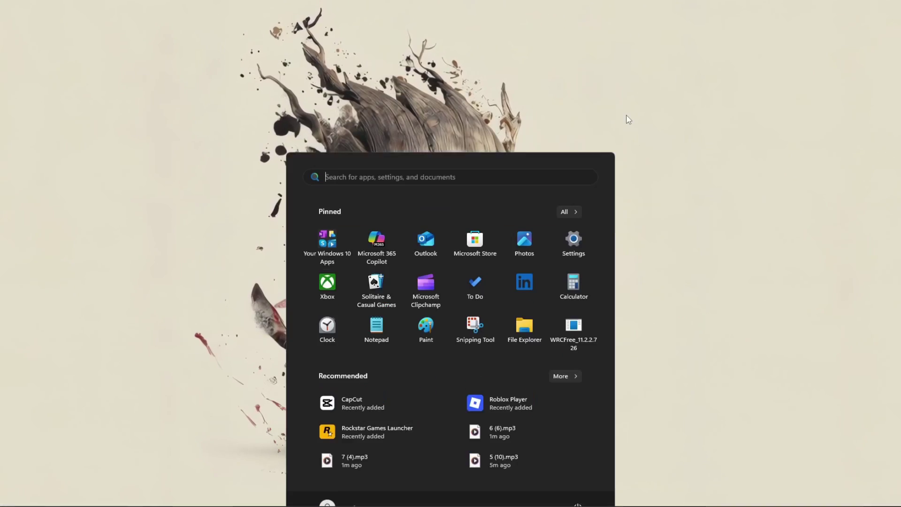
{"action": "type", "text": "gra"}
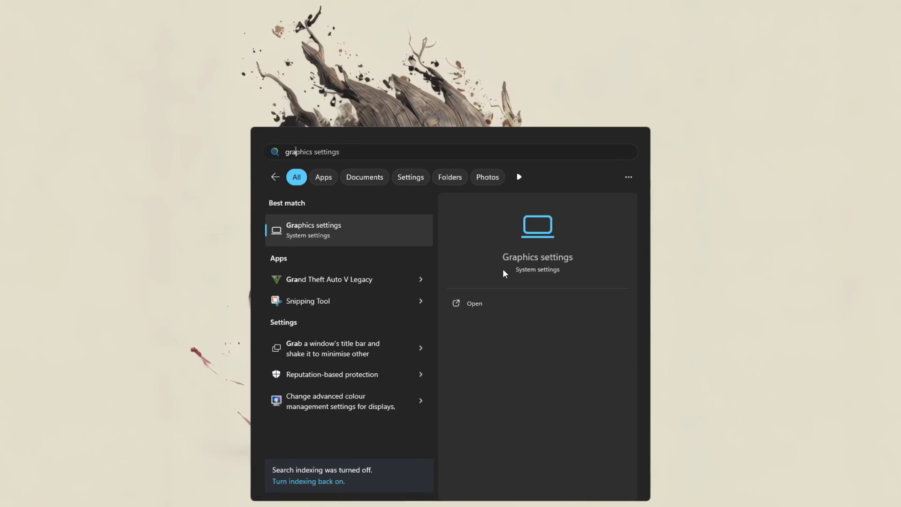
{"action": "left_click", "coordinate": [555, 258]}
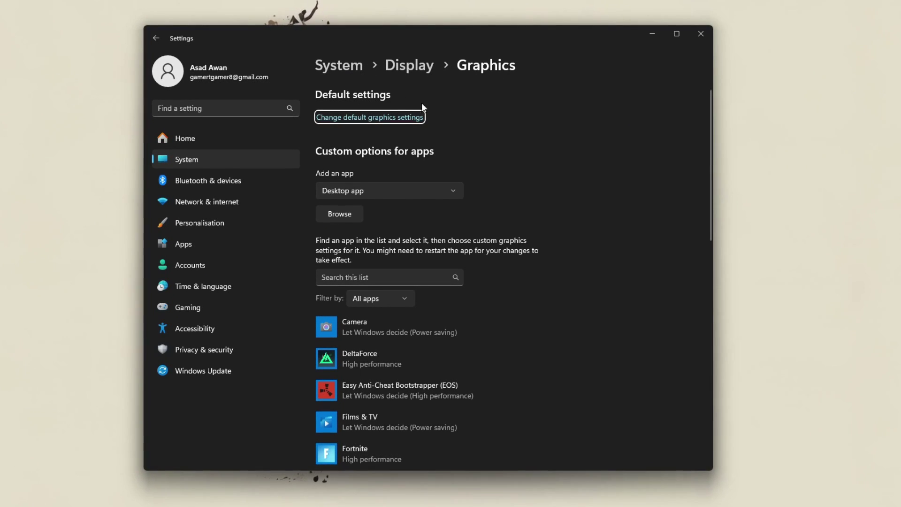
Step: Browse to the pasted Rust folder and add Rust.exe as a custom app
{"action": "left_click", "coordinate": [339, 214]}
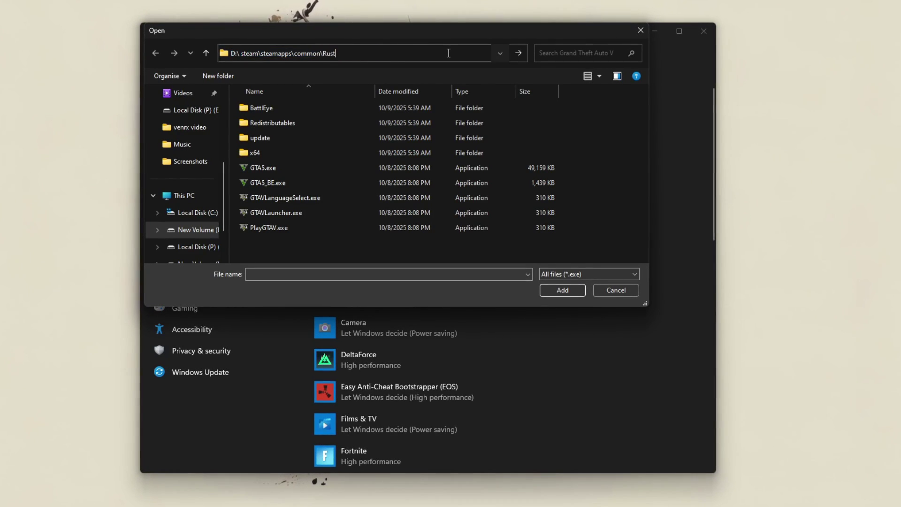
{"action": "key", "text": "Return"}
{"action": "left_click", "coordinate": [272, 182]}
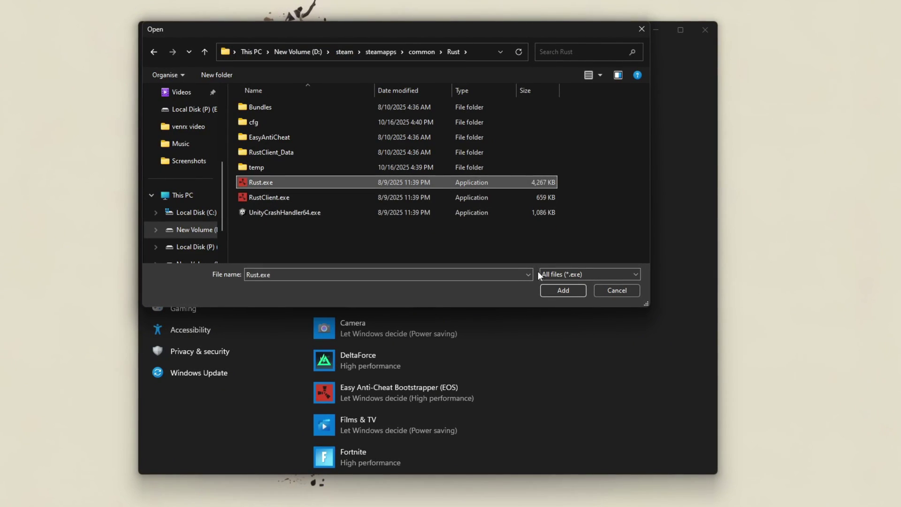
{"action": "left_click", "coordinate": [562, 290]}
{"action": "scroll", "coordinate": [398, 260], "scroll_direction": "down", "scroll_amount": 12}
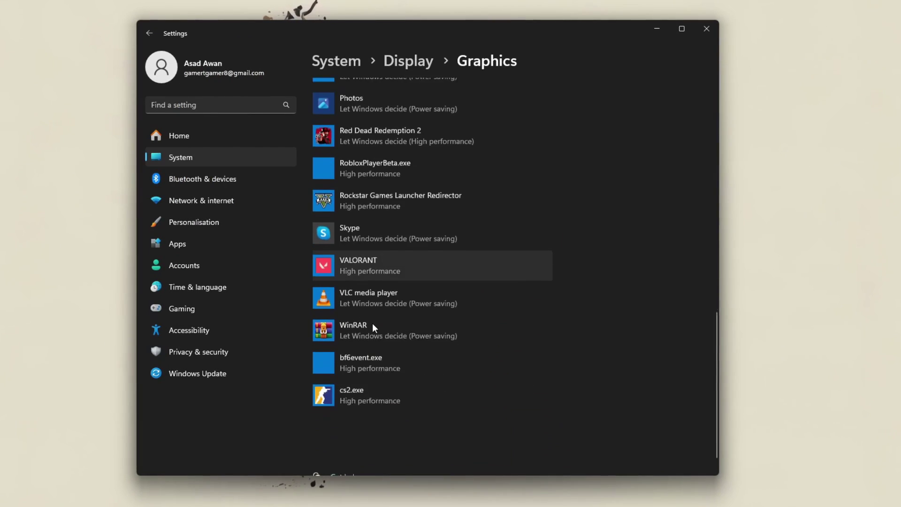
{"action": "scroll", "coordinate": [400, 246], "scroll_direction": "up", "scroll_amount": 15}
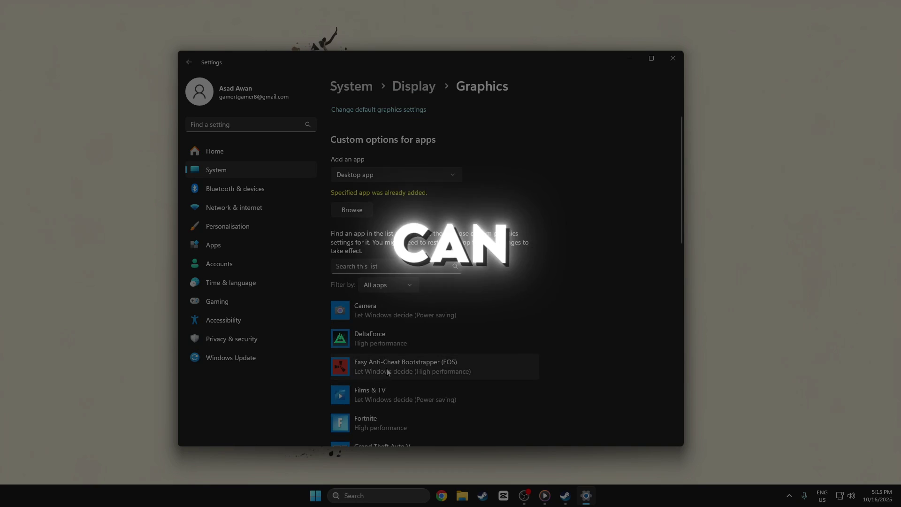
Step: Set the Easy Anti-Cheat Bootstrapper (Rust.exe) entry to High performance graphics and save
{"action": "left_click", "coordinate": [413, 384]}
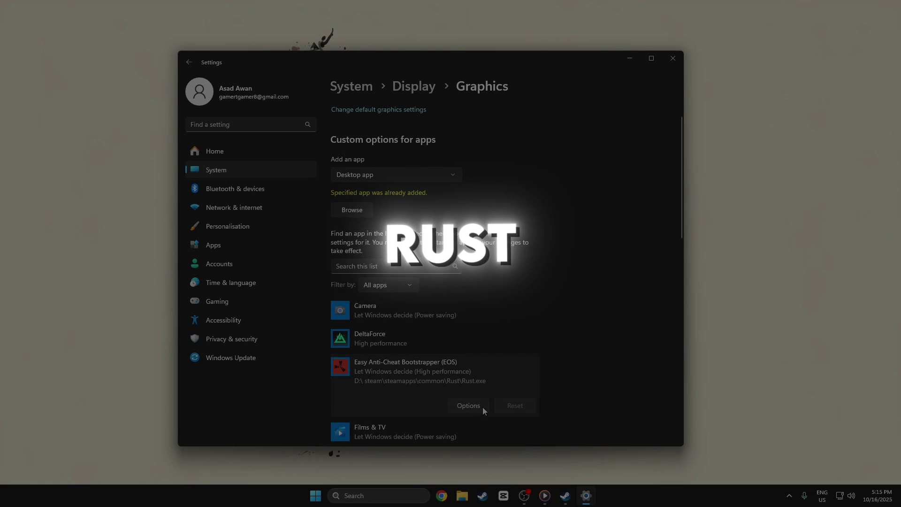
{"action": "left_click", "coordinate": [488, 431]}
{"action": "left_click", "coordinate": [386, 247]}
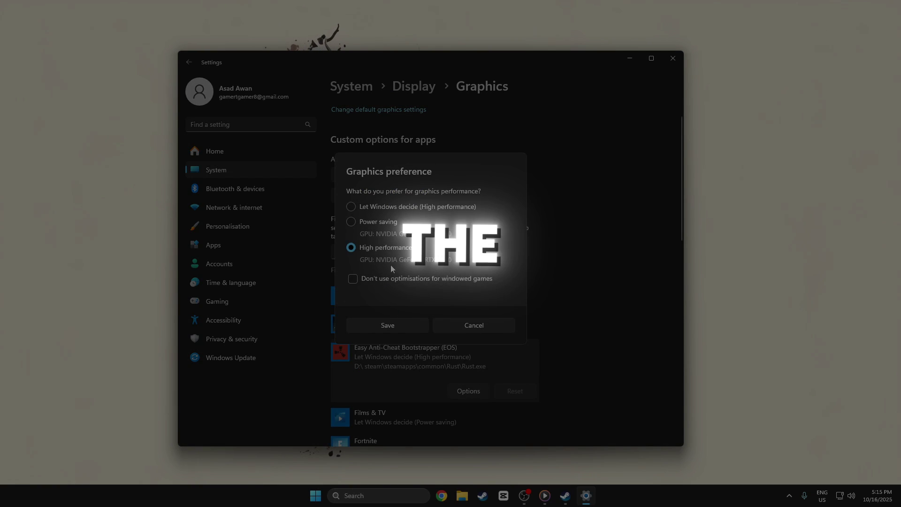
{"action": "left_click", "coordinate": [395, 324]}
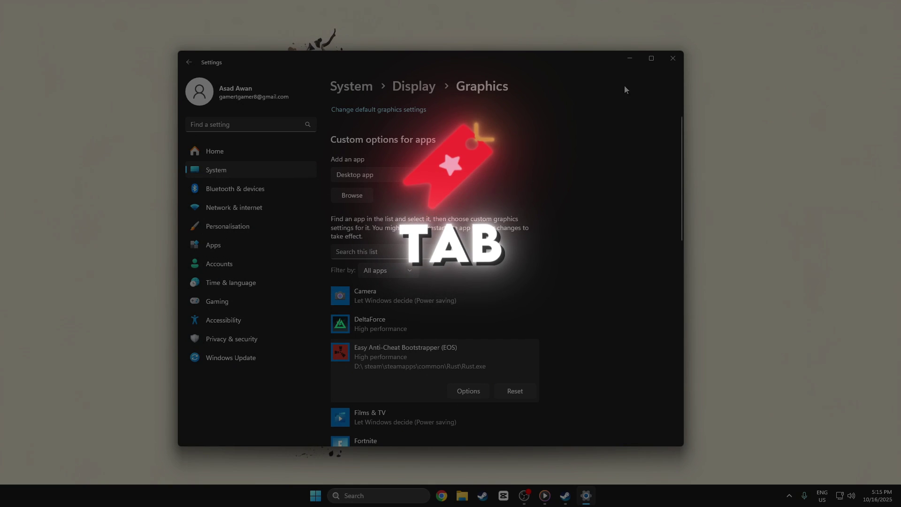
{"action": "scroll", "coordinate": [404, 229], "scroll_direction": "down", "scroll_amount": 3}
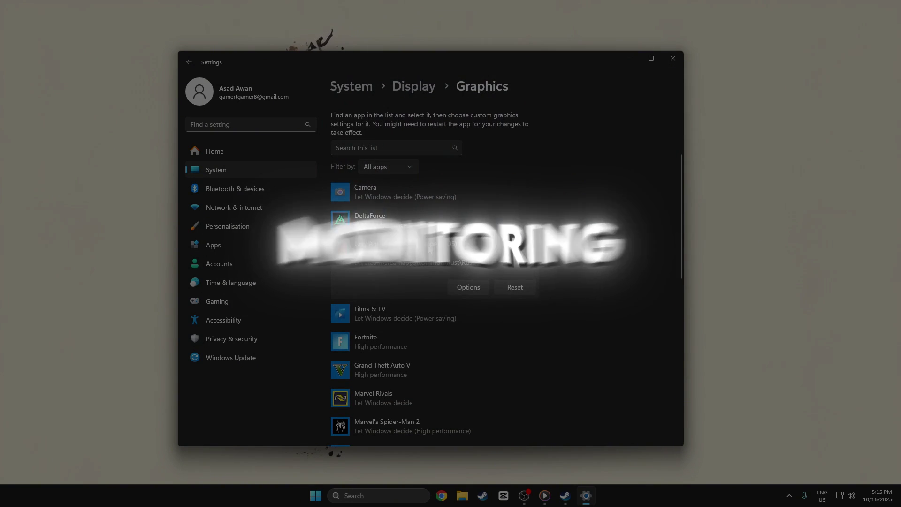
{"action": "scroll", "coordinate": [404, 229], "scroll_direction": "up", "scroll_amount": 3}
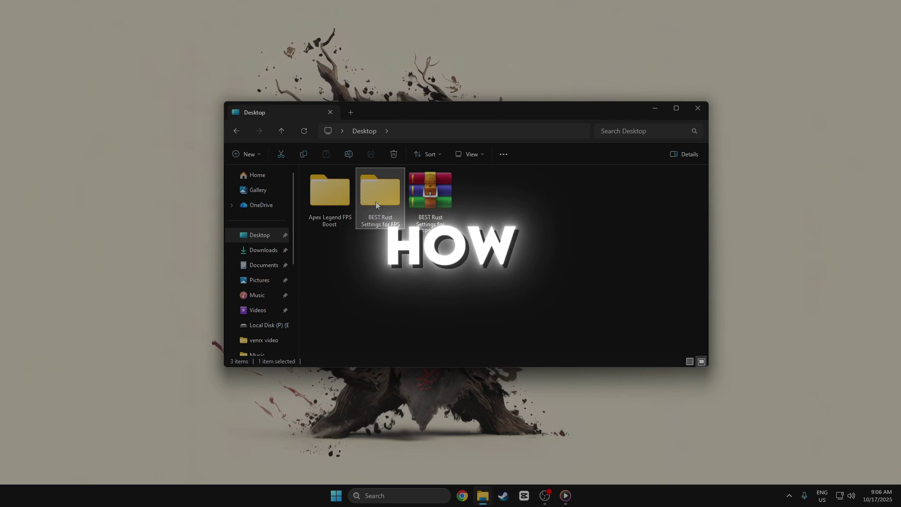
Step: Open the 2-ISLC folder and run ISLC as administrator, then check the tray for it
{"action": "double_click", "coordinate": [376, 200]}
{"action": "double_click", "coordinate": [357, 186]}
{"action": "left_click", "coordinate": [330, 199]}
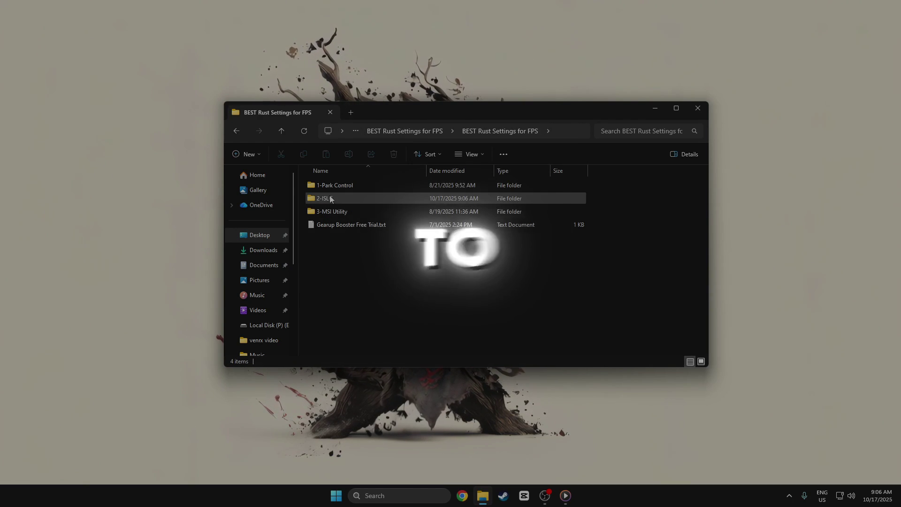
{"action": "right_click", "coordinate": [334, 187]}
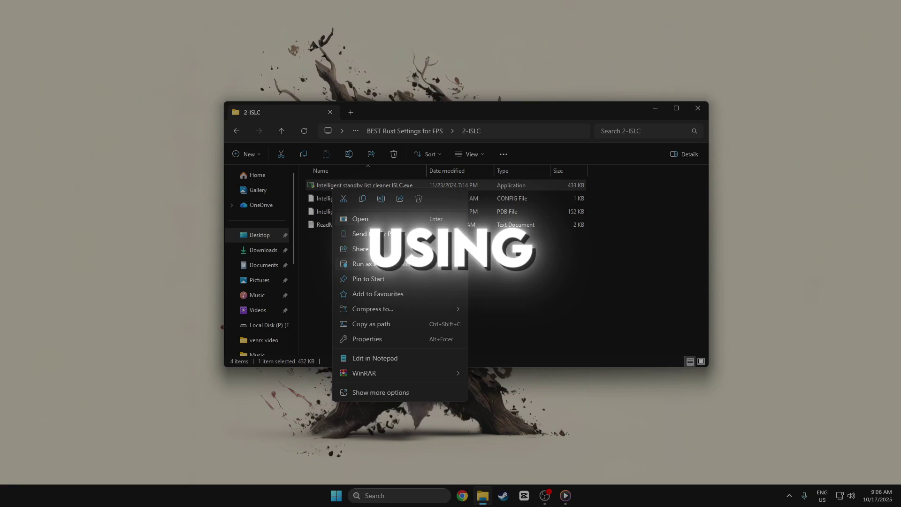
{"action": "left_click", "coordinate": [381, 266]}
{"action": "left_click", "coordinate": [427, 338]}
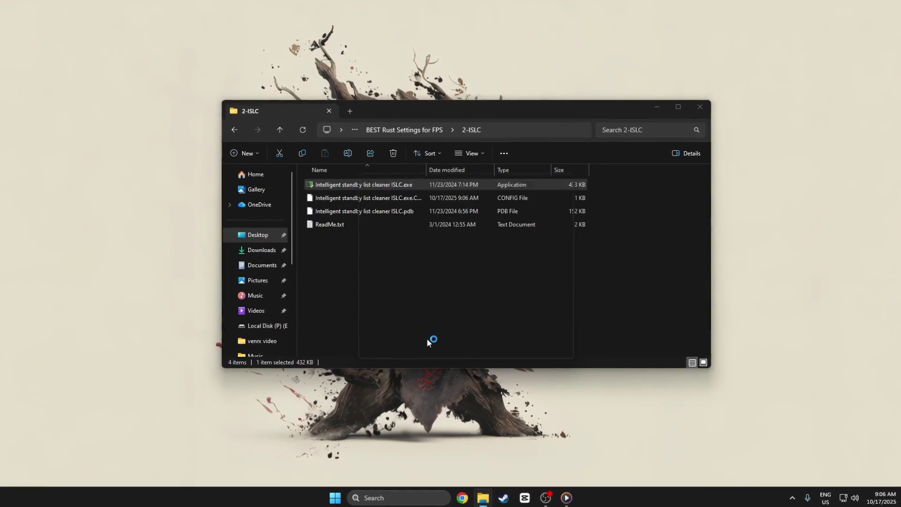
{"action": "left_click", "coordinate": [794, 499]}
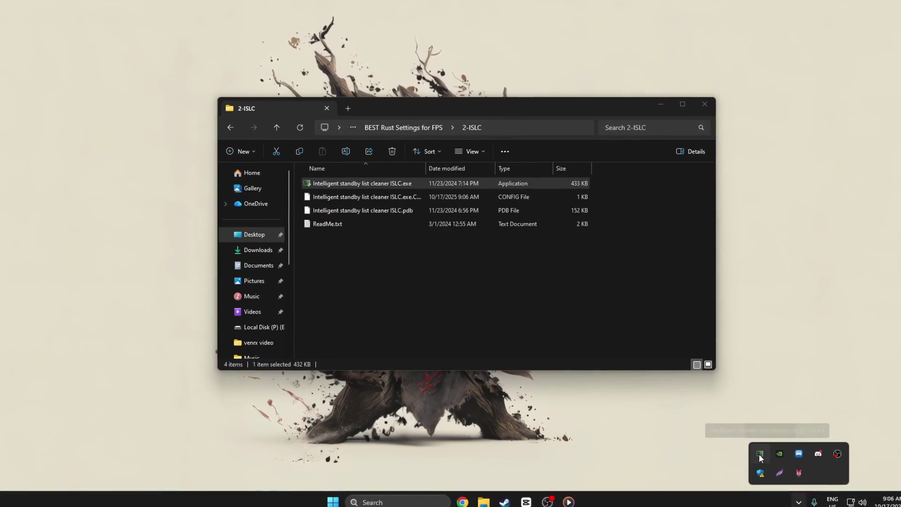
Step: Centre the ISLC window and stop monitoring to review the 1024 MB and 16000 MB purge values
{"action": "left_click_drag", "start_coordinate": [309, 89], "coordinate": [486, 171]}
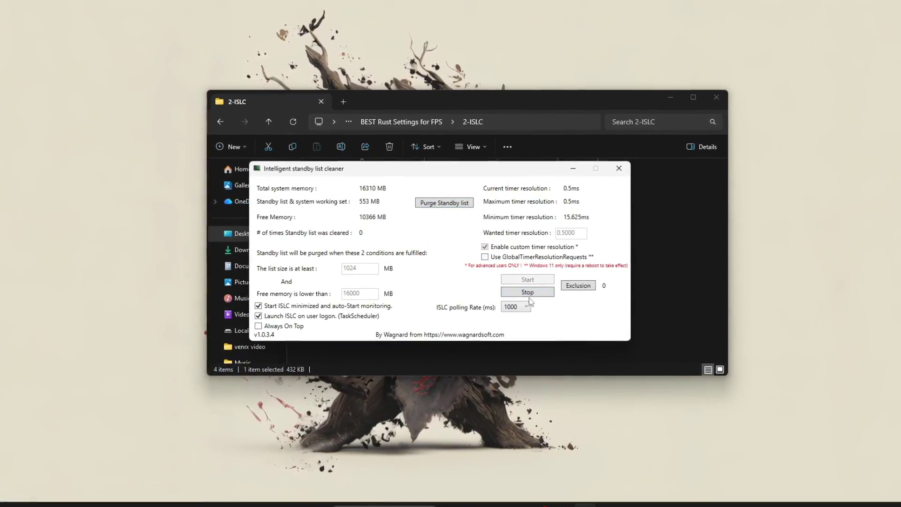
{"action": "left_click", "coordinate": [528, 294]}
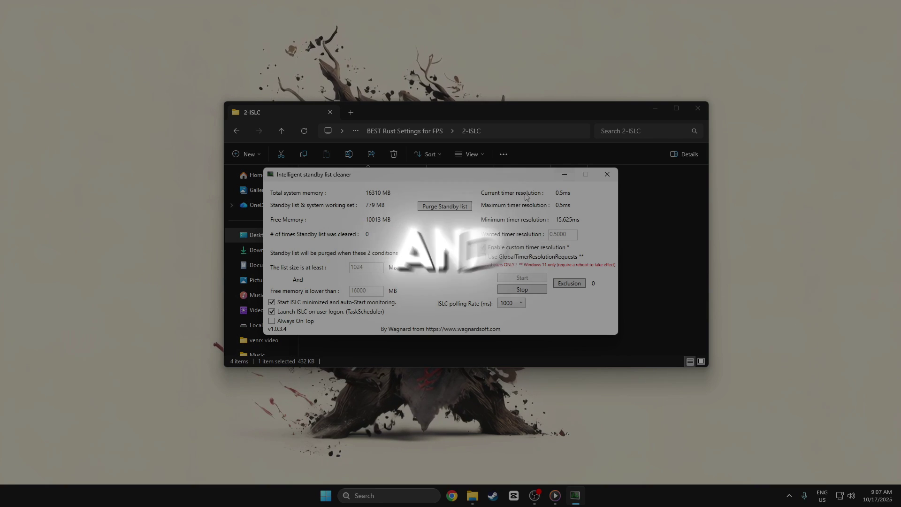
Step: Minimize ISLC, go up three folder levels to the Desktop, and clear the selection
{"action": "left_click", "coordinate": [565, 176]}
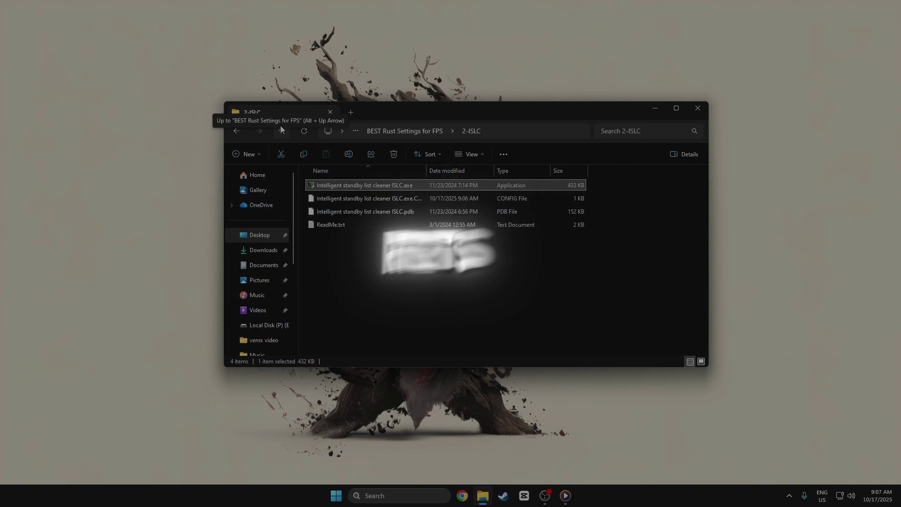
{"action": "left_click", "coordinate": [281, 131]}
{"action": "left_click", "coordinate": [281, 131]}
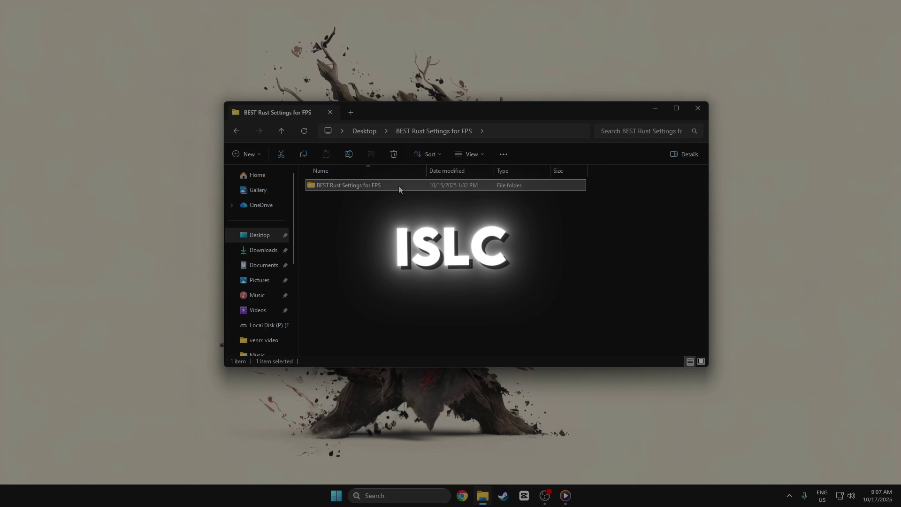
{"action": "left_click", "coordinate": [281, 131]}
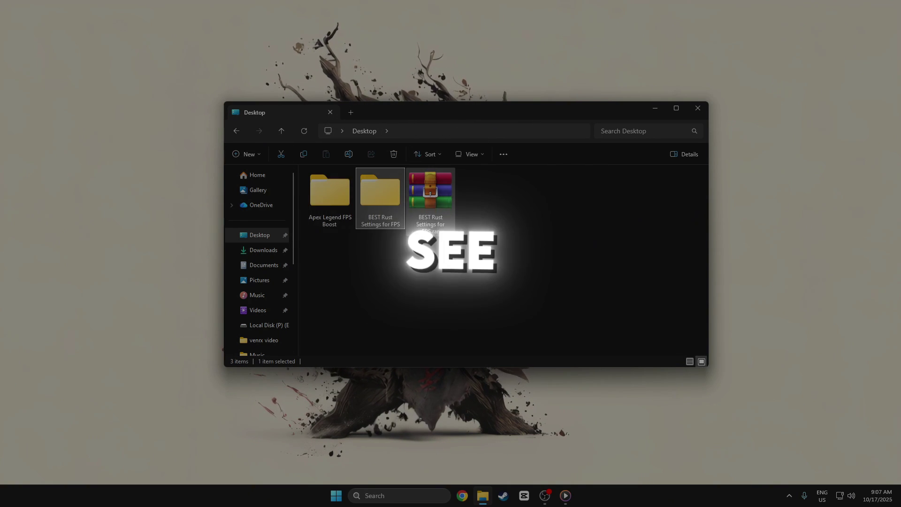
{"action": "left_click", "coordinate": [657, 197]}
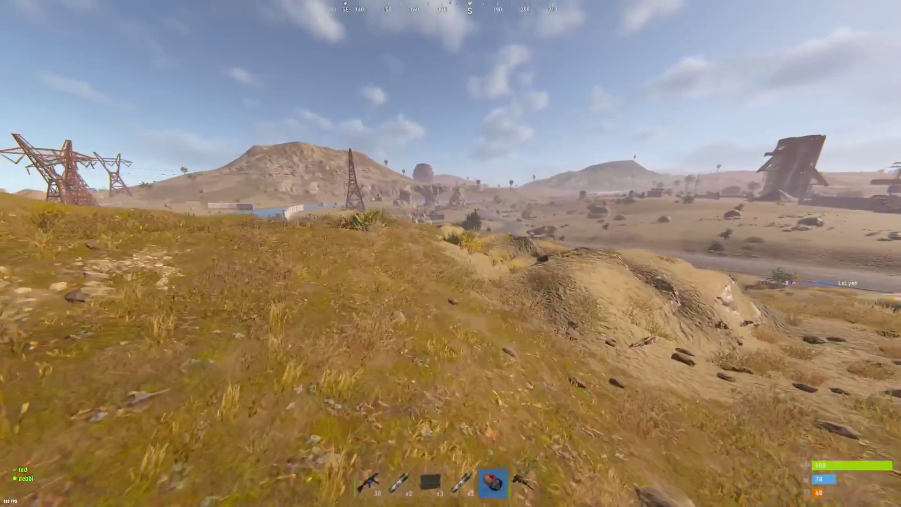
Step: Equip the rifle, inspect the Medical Syringe in the inventory, then switch to hotbar slot 5
{"action": "key", "text": "1"}
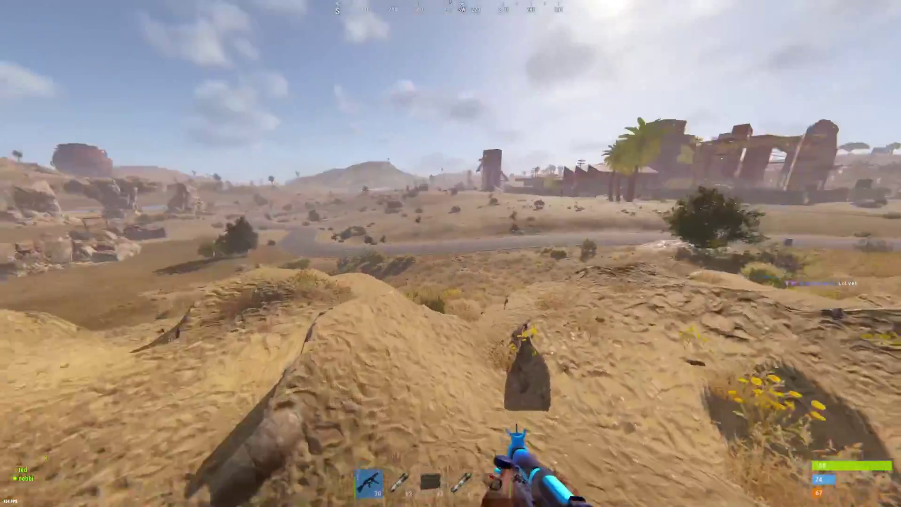
{"action": "key", "text": "Tab"}
{"action": "left_click", "coordinate": [462, 483]}
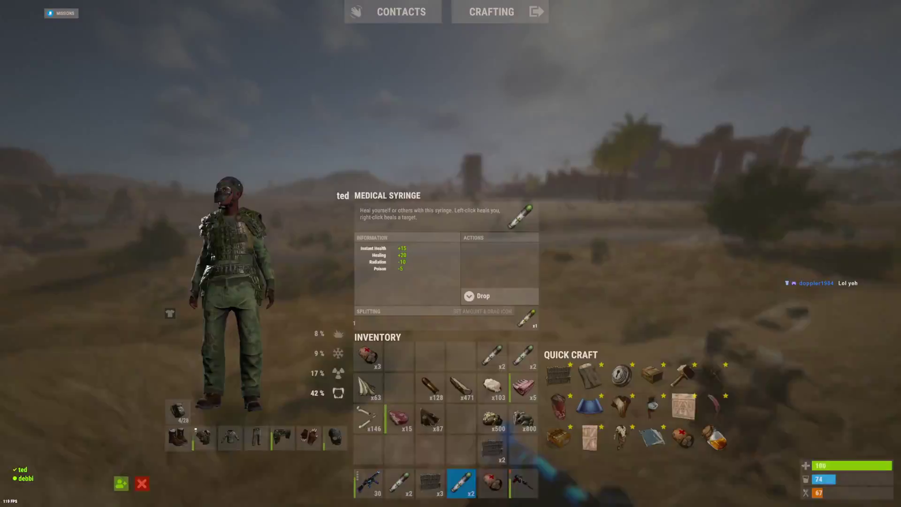
{"action": "key", "text": "Tab"}
{"action": "key", "text": "5"}
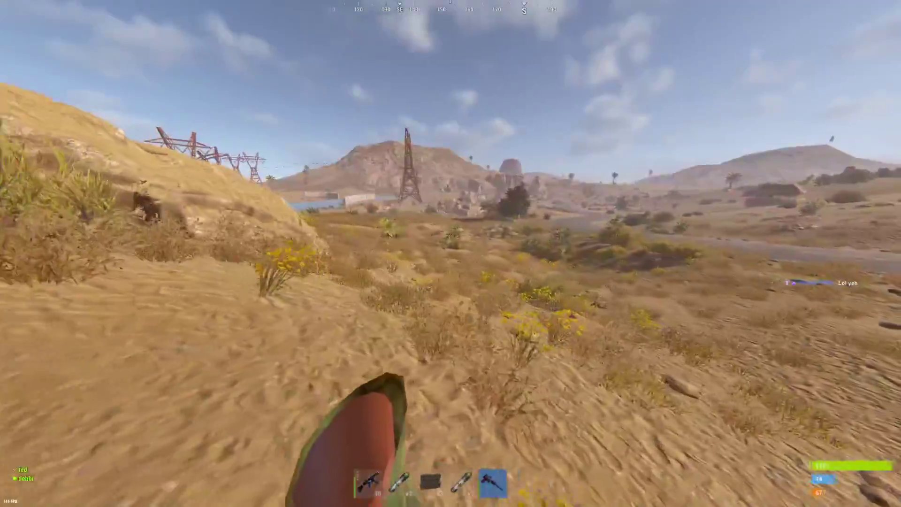